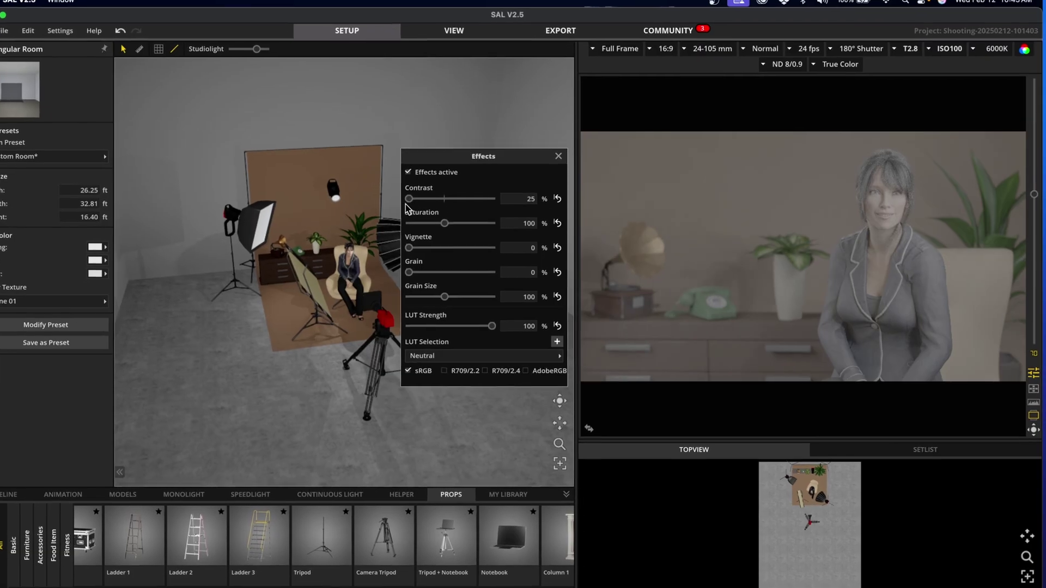
# Step: Raise Contrast to 115, reset Saturation to 100, and set Grain to 92 with Grain Size 200
pyautogui.moveTo(410, 198); pyautogui.dragTo(476, 224)
pyautogui.moveTo(406, 217); pyautogui.dragTo(385, 217)
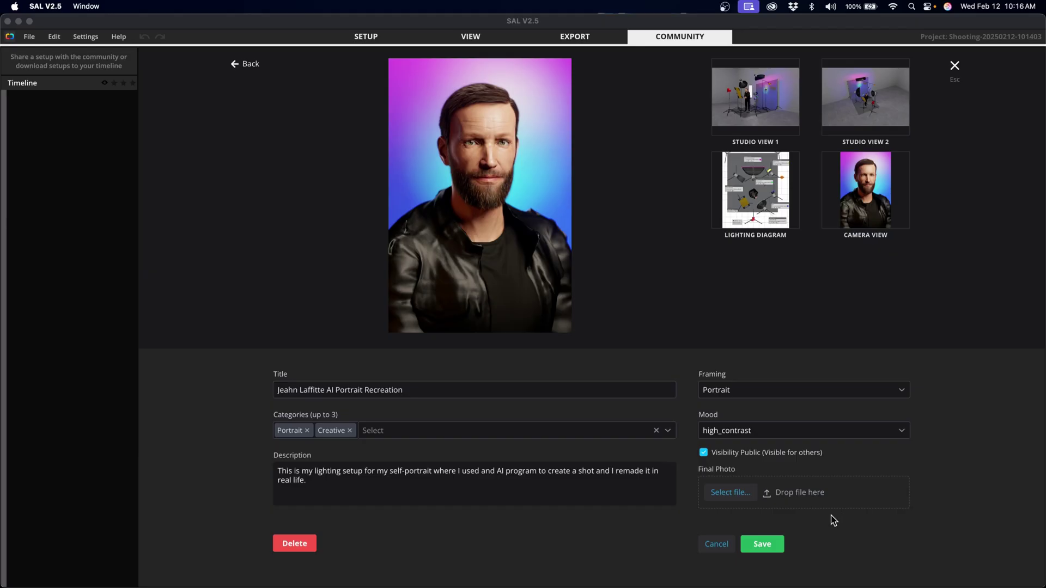
# Step: Upload the 2023 portrait JPEG as the community setup's final photo
pyautogui.click(727, 494)
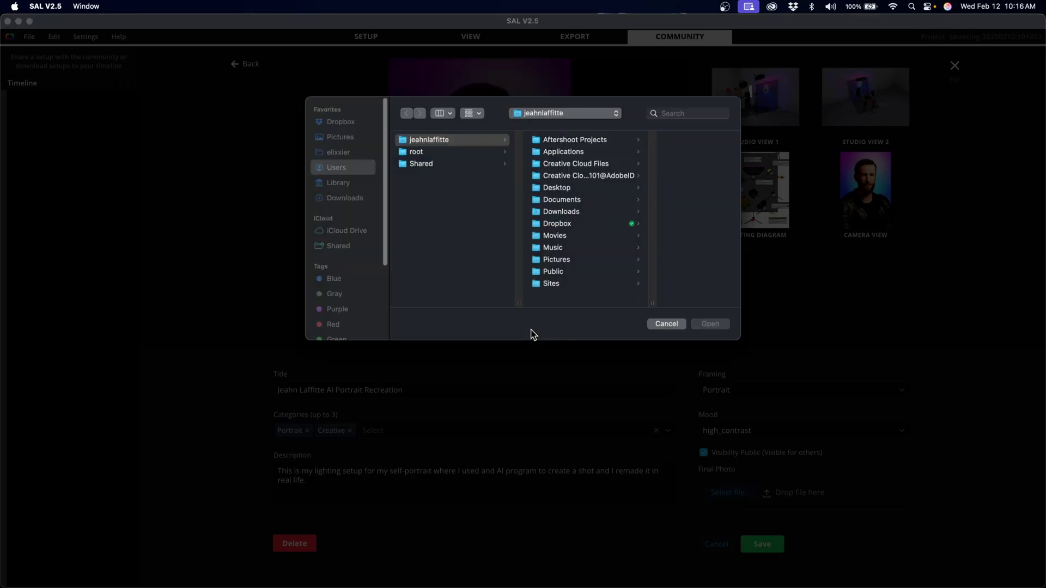
pyautogui.click(653, 142)
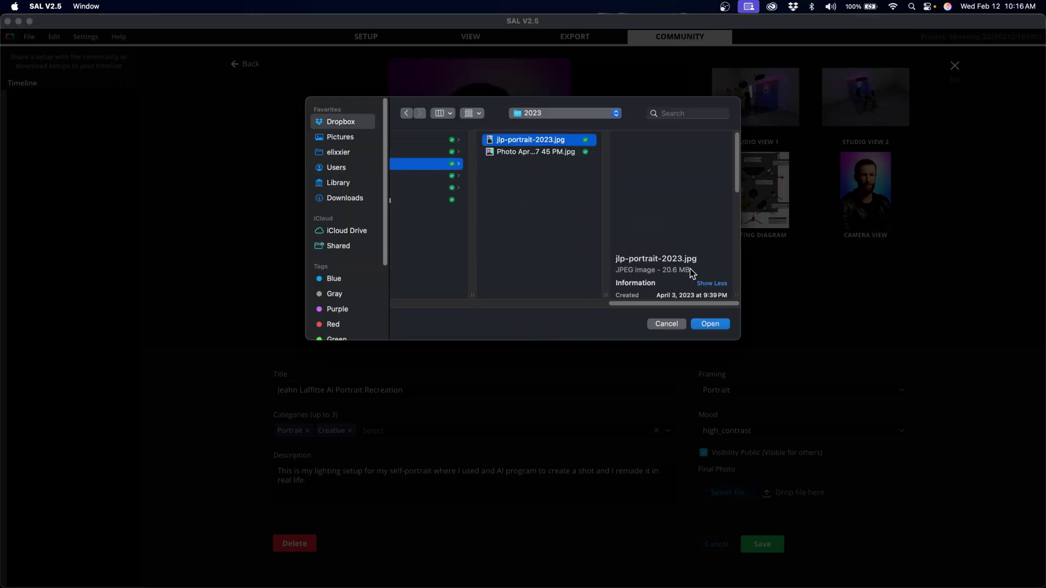
pyautogui.click(712, 325)
pyautogui.scroll(-1, 757, 358)
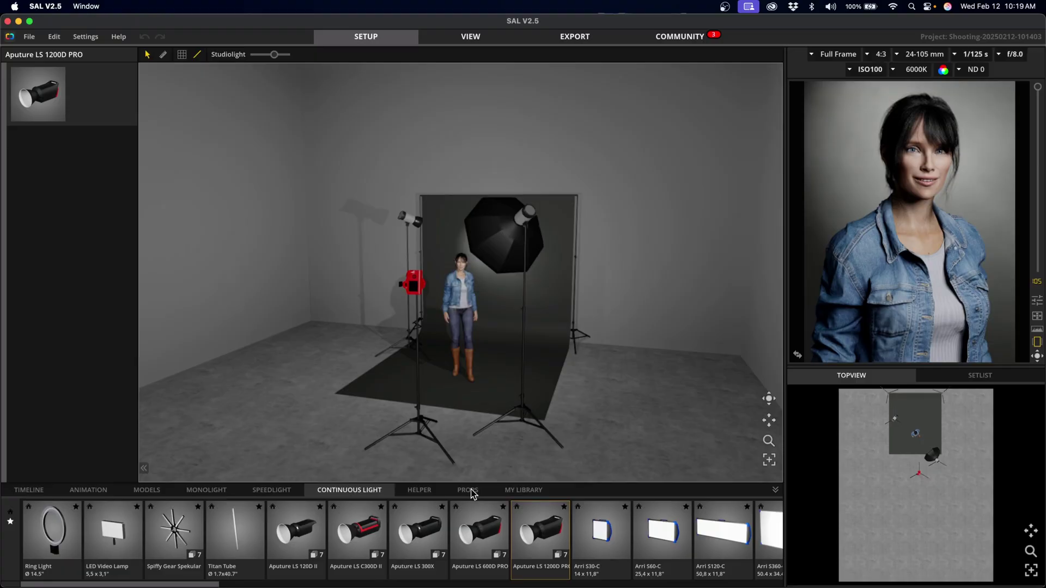
# Step: Place an Armchair Corby in the set and seat the model in it using a sitting pose
pyautogui.click(469, 491)
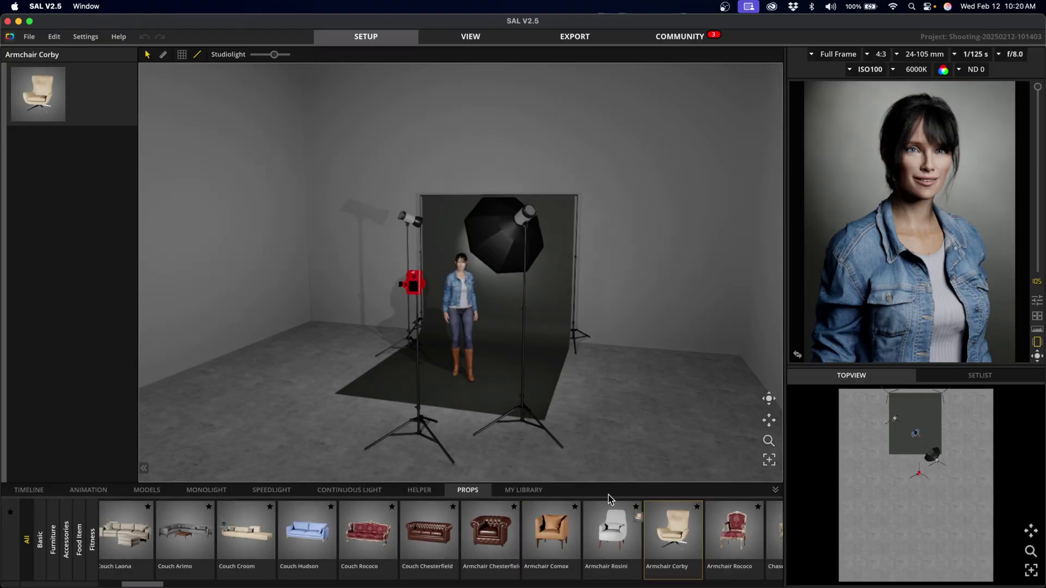
pyautogui.moveTo(674, 531); pyautogui.dragTo(492, 393)
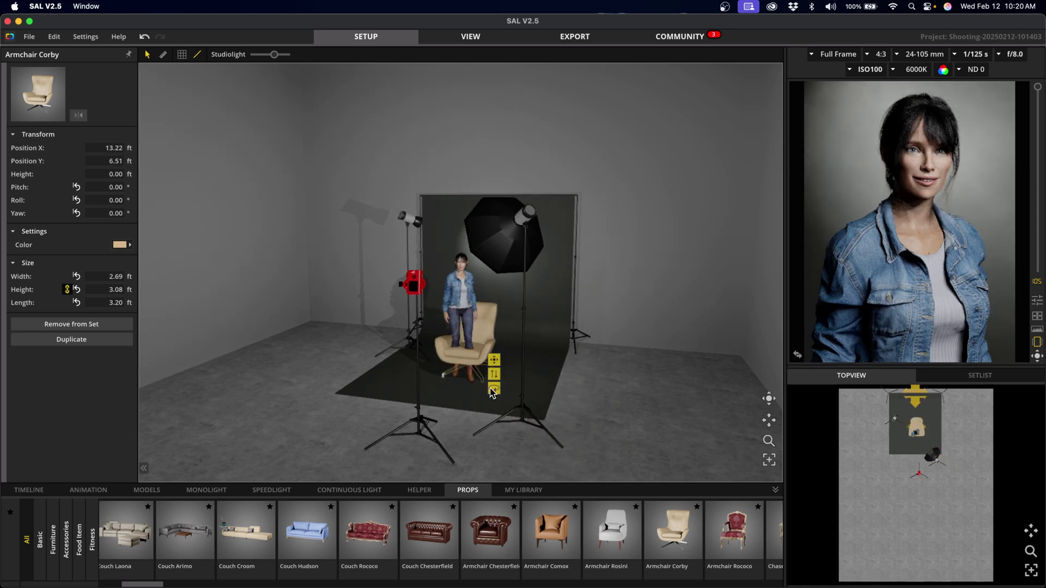
pyautogui.click(451, 285)
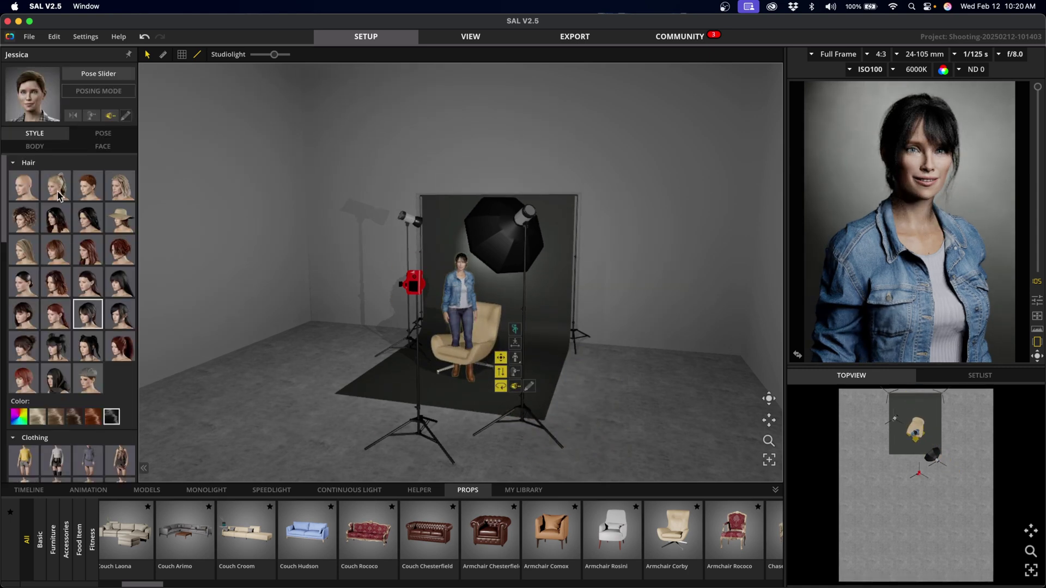
pyautogui.click(103, 134)
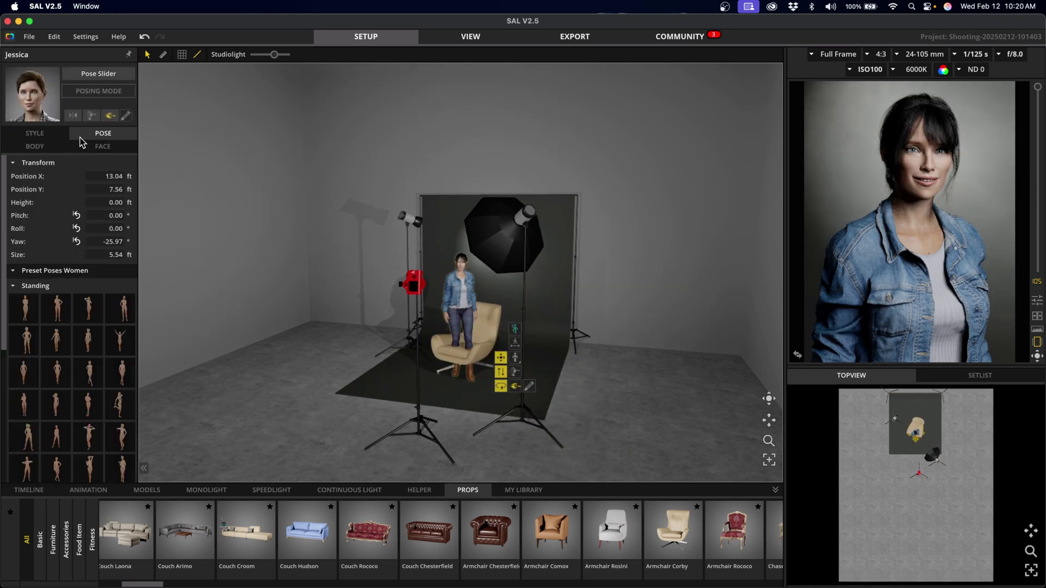
pyautogui.click(14, 288)
pyautogui.click(13, 300)
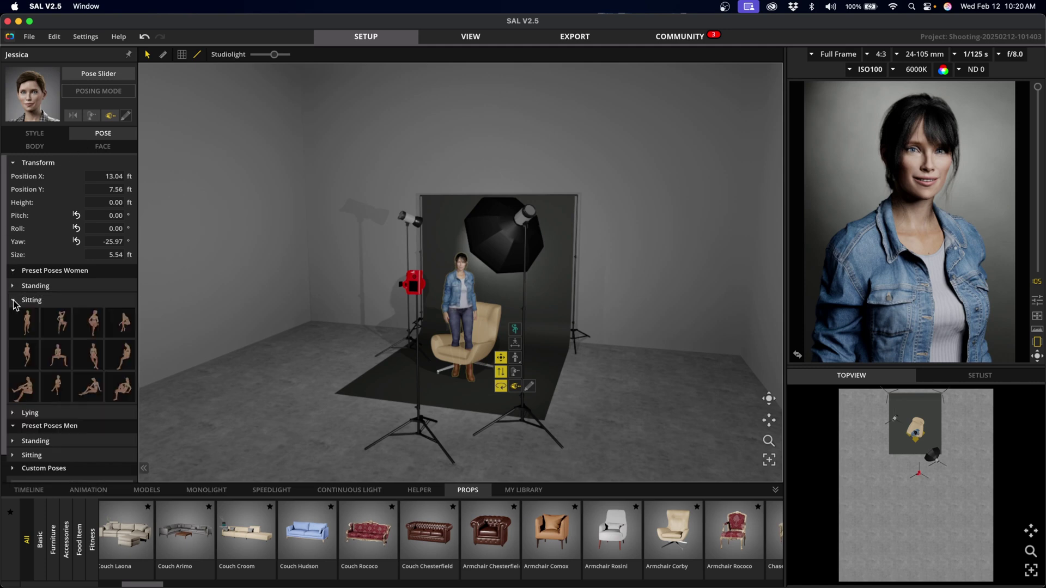
pyautogui.click(28, 327)
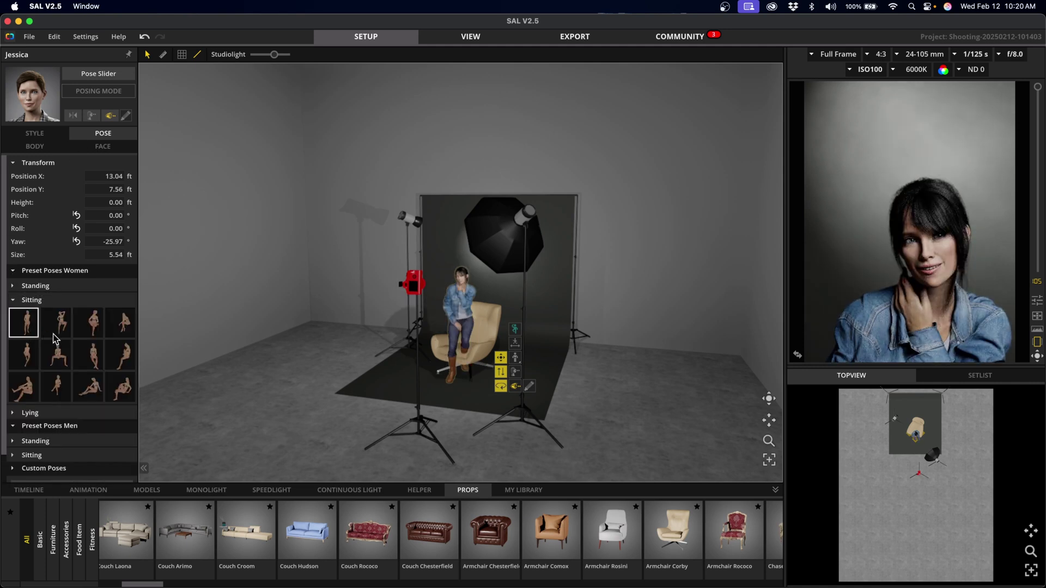
pyautogui.click(88, 330)
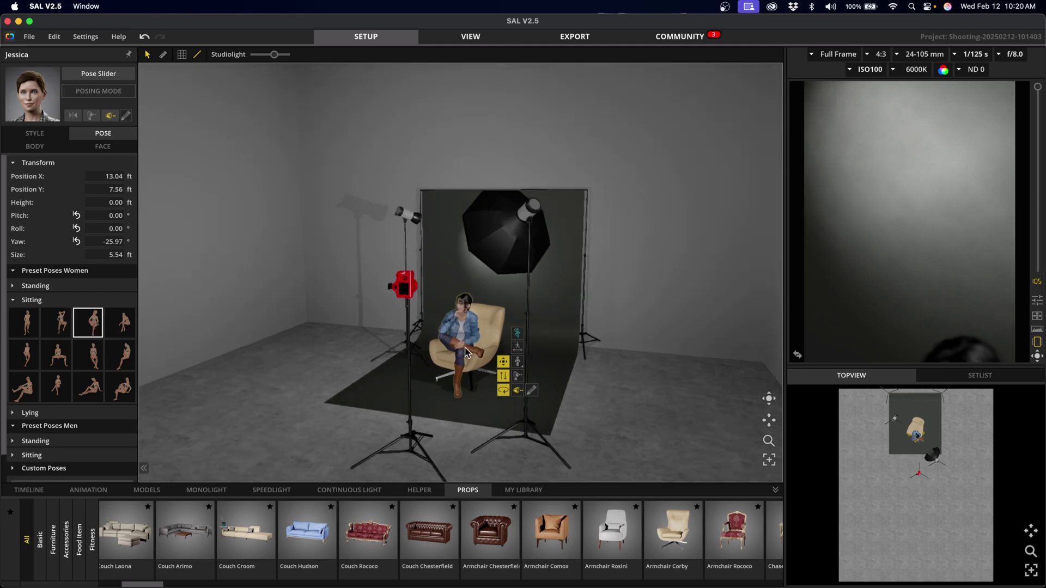
pyautogui.moveTo(460, 353); pyautogui.dragTo(456, 360)
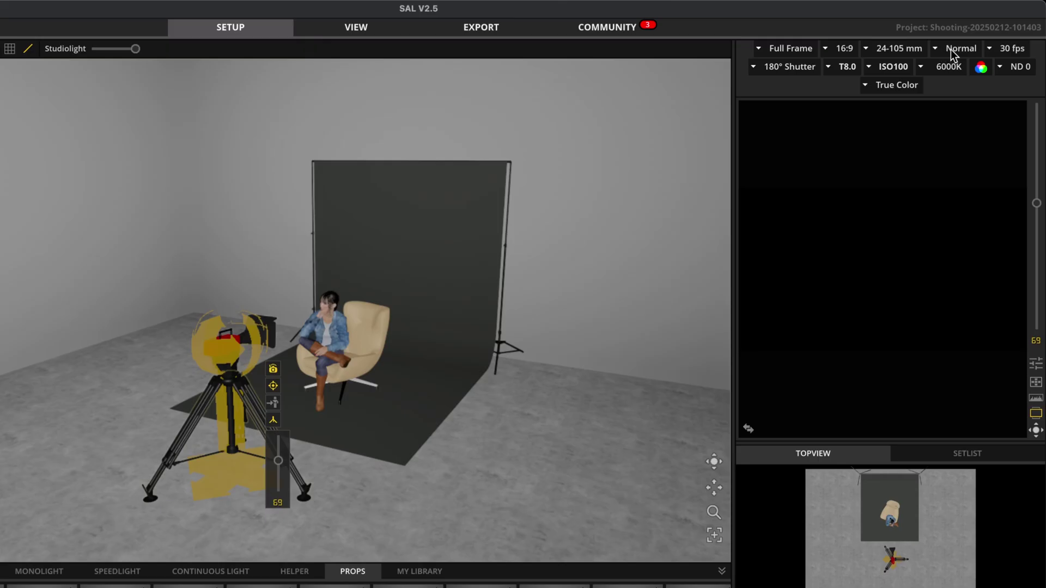
# Step: Set the film camera to 24 fps and a T2.8 aperture, leaving the shutter at 180°
pyautogui.click(997, 49)
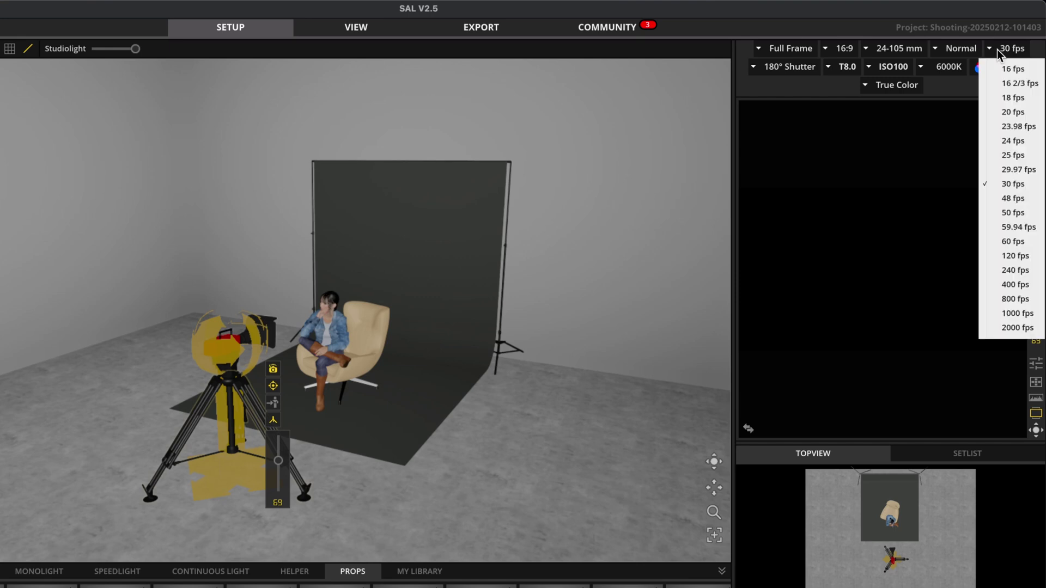
pyautogui.click(1006, 144)
pyautogui.click(816, 83)
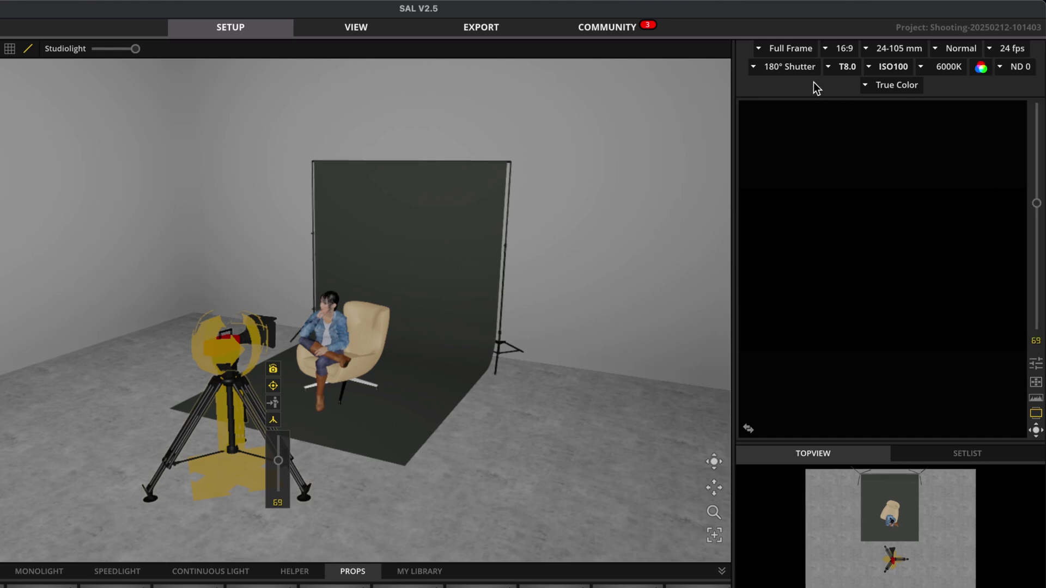
pyautogui.click(796, 71)
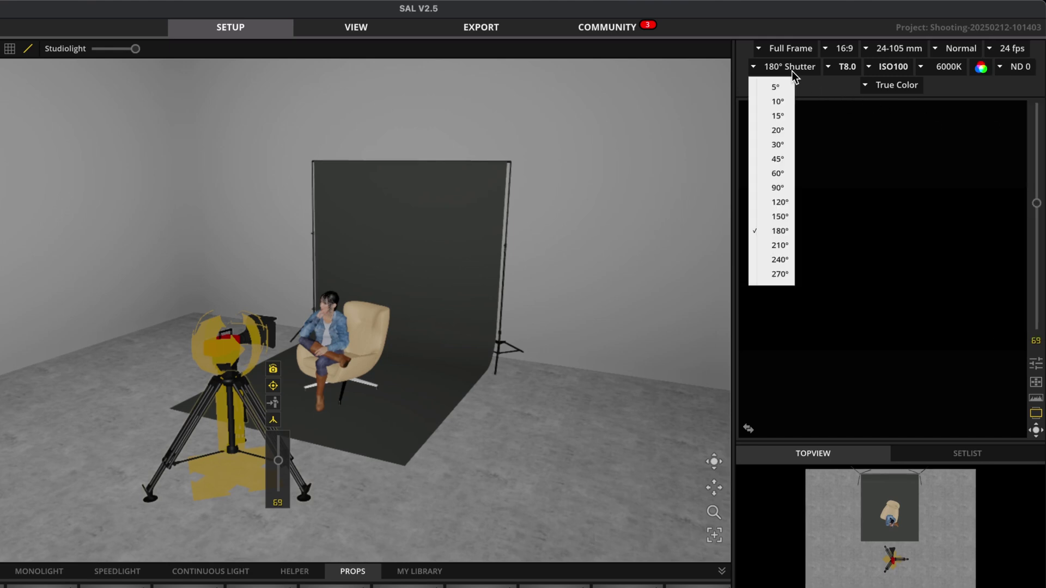
pyautogui.click(816, 87)
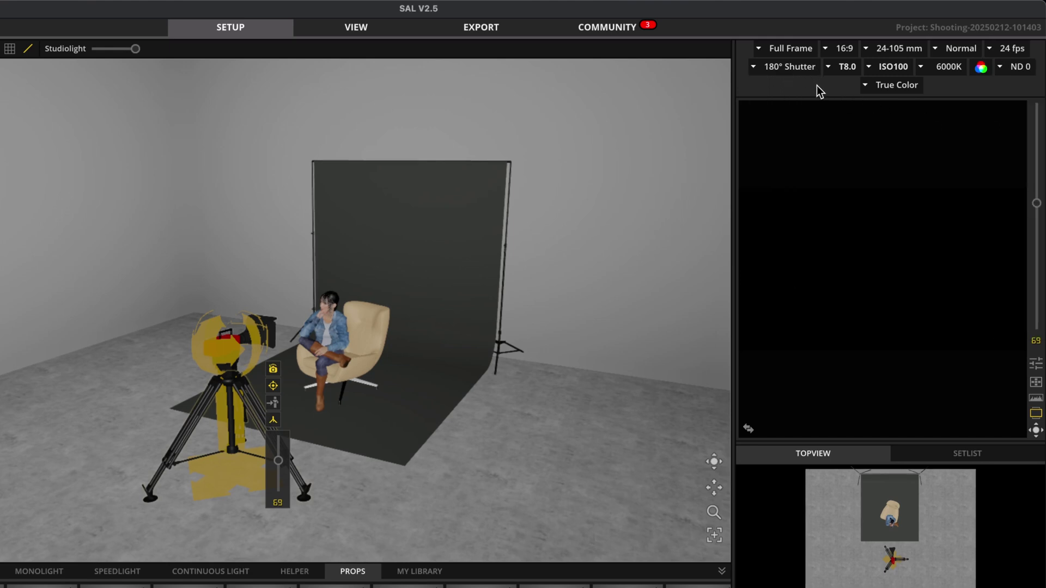
pyautogui.click(843, 68)
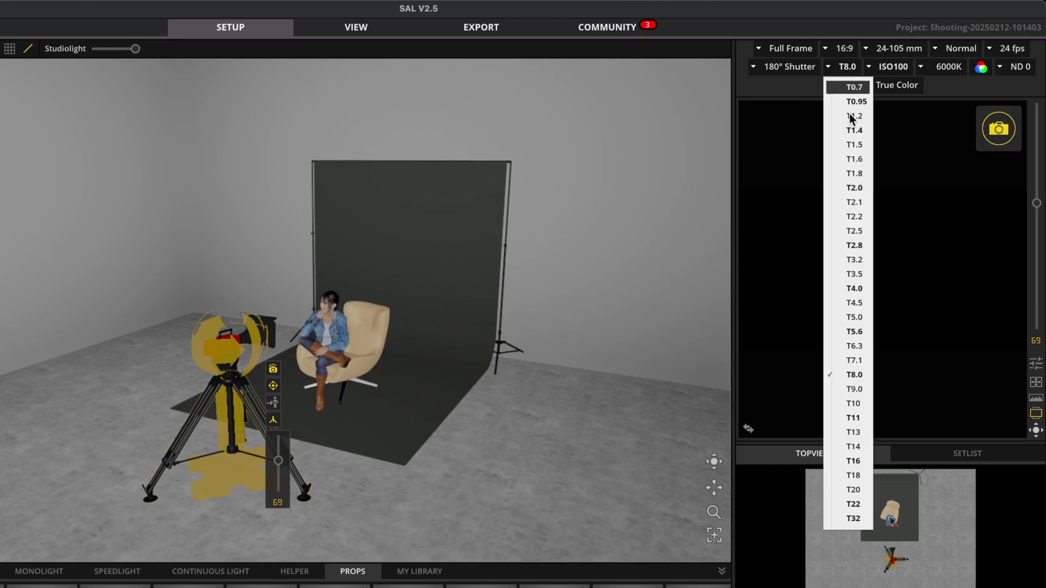
pyautogui.click(855, 245)
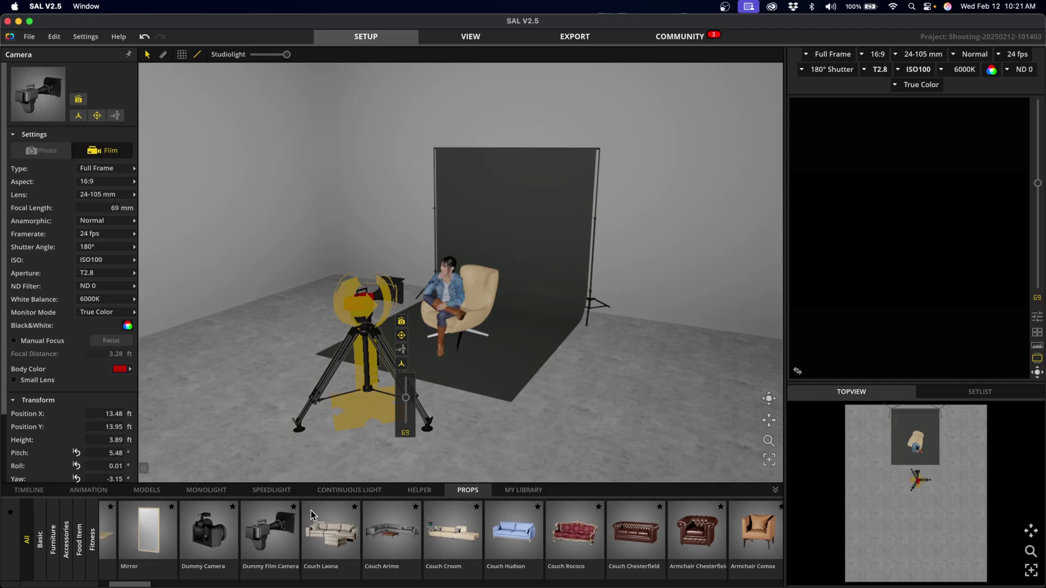
# Step: Add an Aputure LS 1200D PRO to the set and move it lower, close beside the model
pyautogui.click(344, 492)
pyautogui.moveTo(551, 537); pyautogui.dragTo(501, 392)
pyautogui.moveTo(502, 222); pyautogui.dragTo(433, 256, button='right')
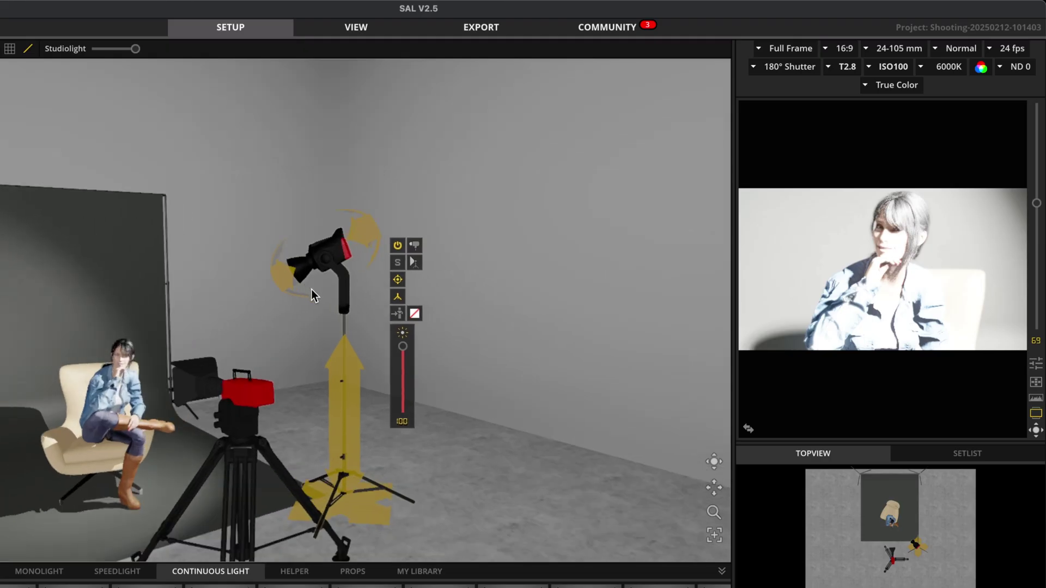
pyautogui.moveTo(312, 289); pyautogui.dragTo(356, 279, button='right')
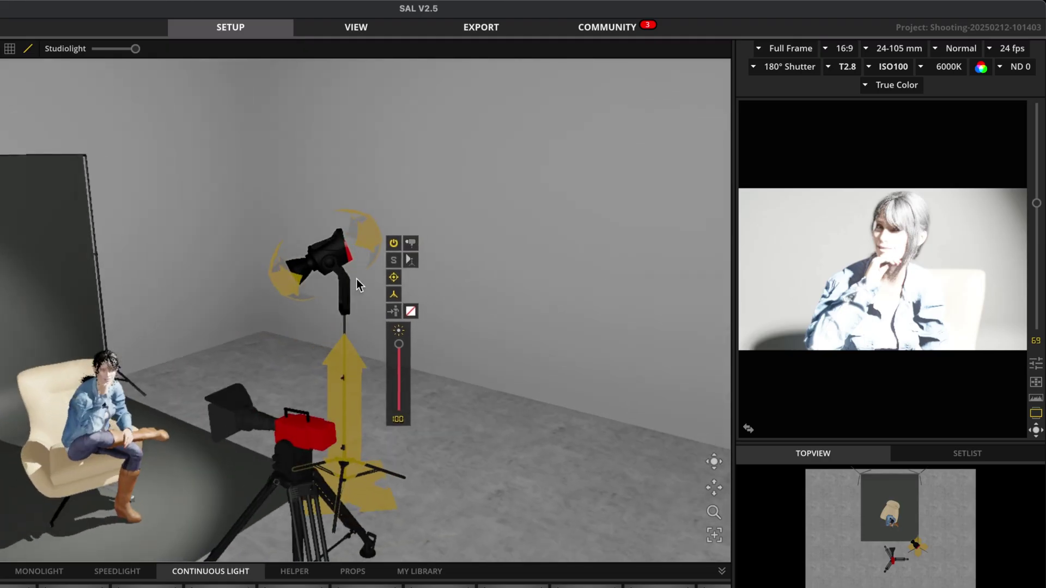
pyautogui.moveTo(375, 488); pyautogui.dragTo(300, 485)
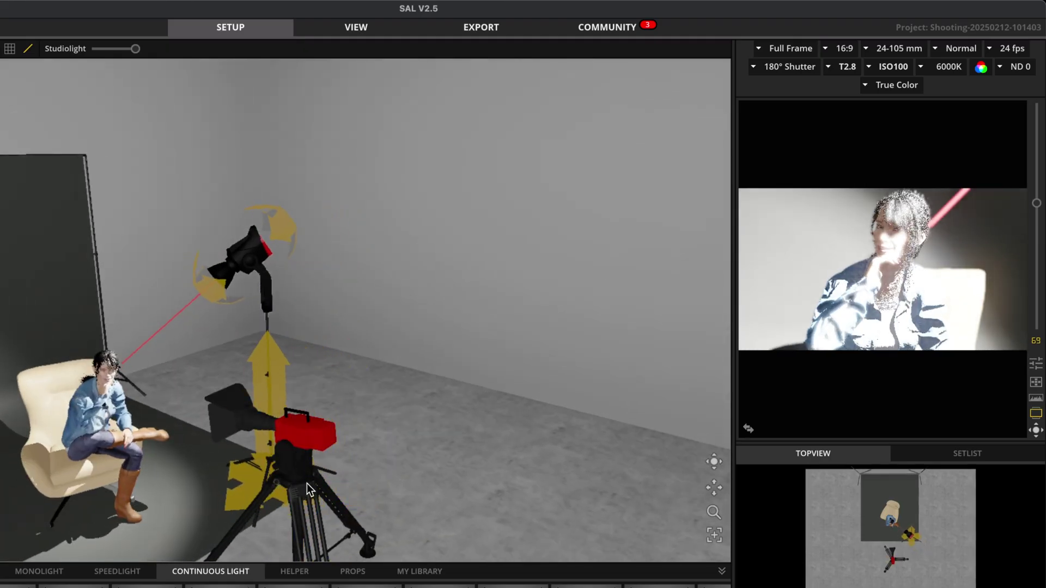
pyautogui.moveTo(264, 350); pyautogui.dragTo(267, 397)
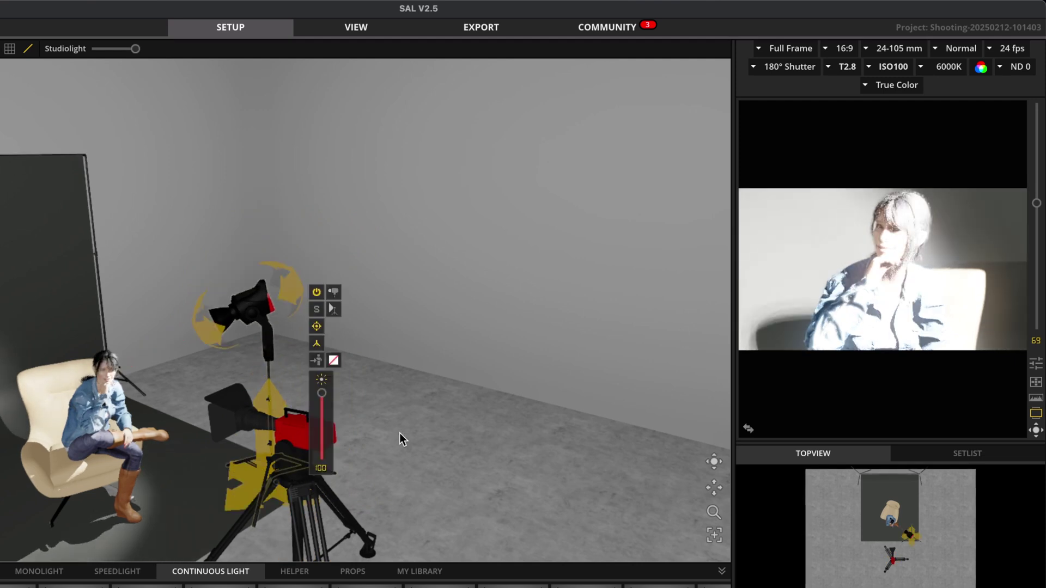
# Step: Fine-tune the light's position and head angle, and dim it almost to zero
pyautogui.moveTo(400, 433); pyautogui.dragTo(319, 449, button='right')
pyautogui.moveTo(320, 450); pyautogui.dragTo(332, 453)
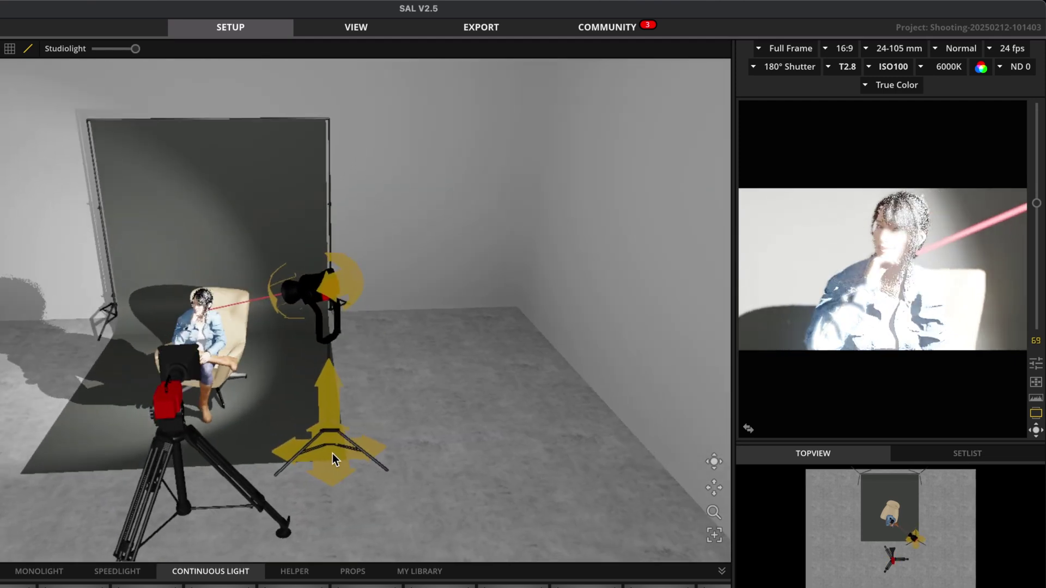
pyautogui.moveTo(329, 388); pyautogui.dragTo(329, 371)
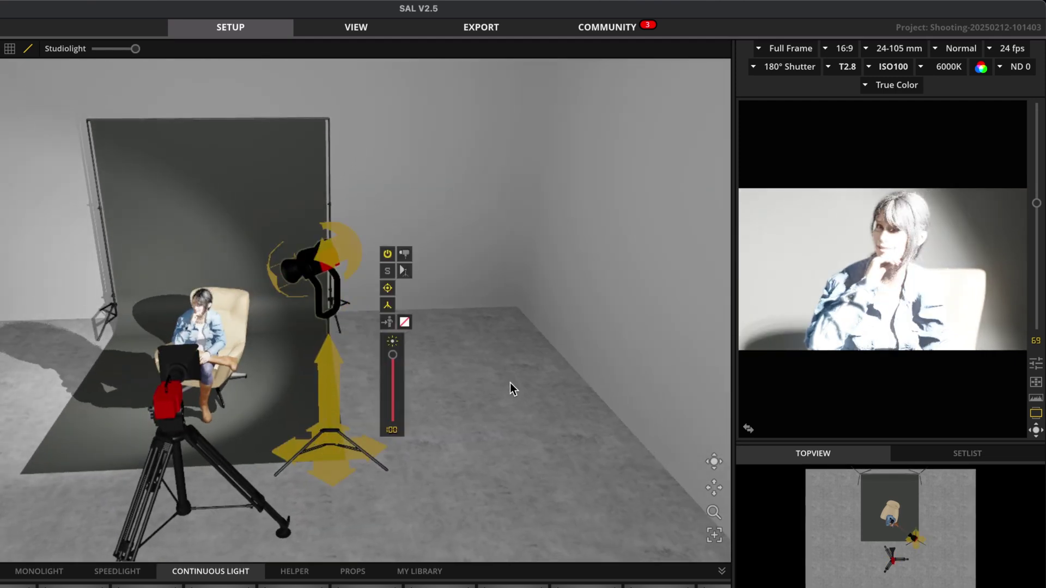
pyautogui.moveTo(388, 368); pyautogui.dragTo(390, 436)
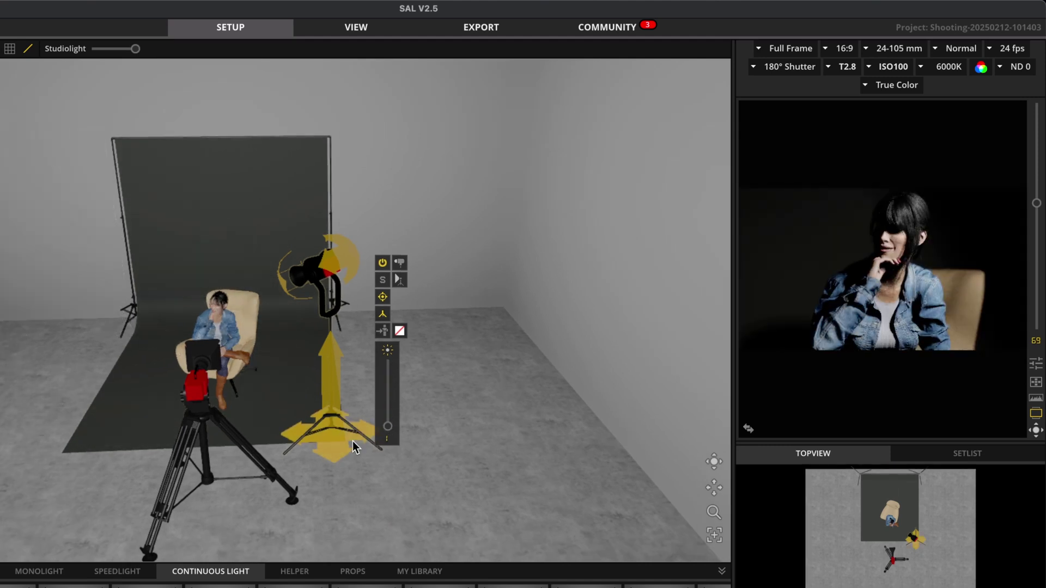
pyautogui.click(332, 351)
pyautogui.moveTo(333, 351); pyautogui.dragTo(332, 372)
pyautogui.moveTo(323, 439); pyautogui.dragTo(320, 450)
pyautogui.click(448, 461)
pyautogui.moveTo(958, 190)
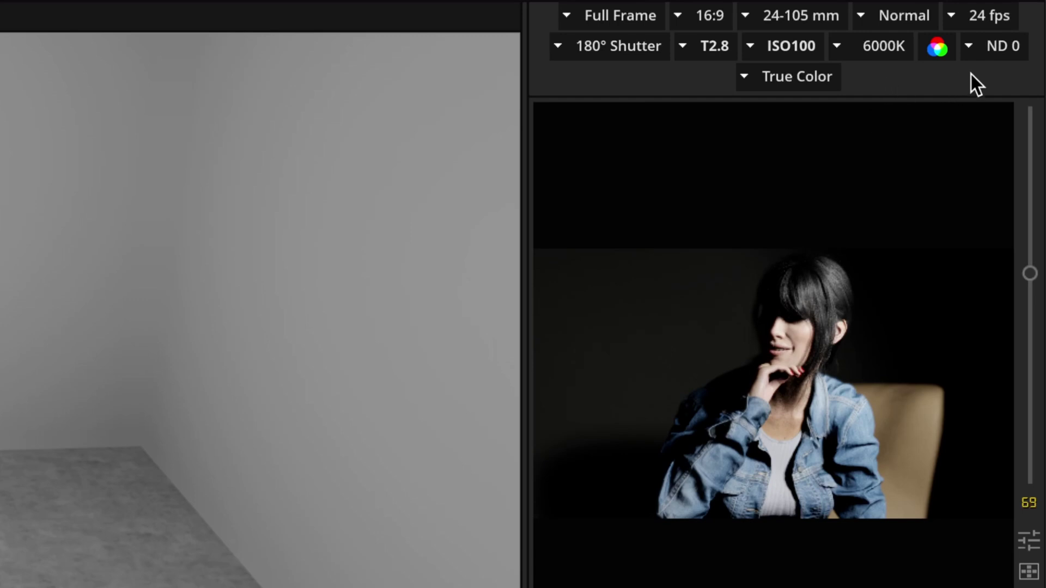
# Step: Set the camera's ND filter to ND 4/0.6
pyautogui.click(975, 46)
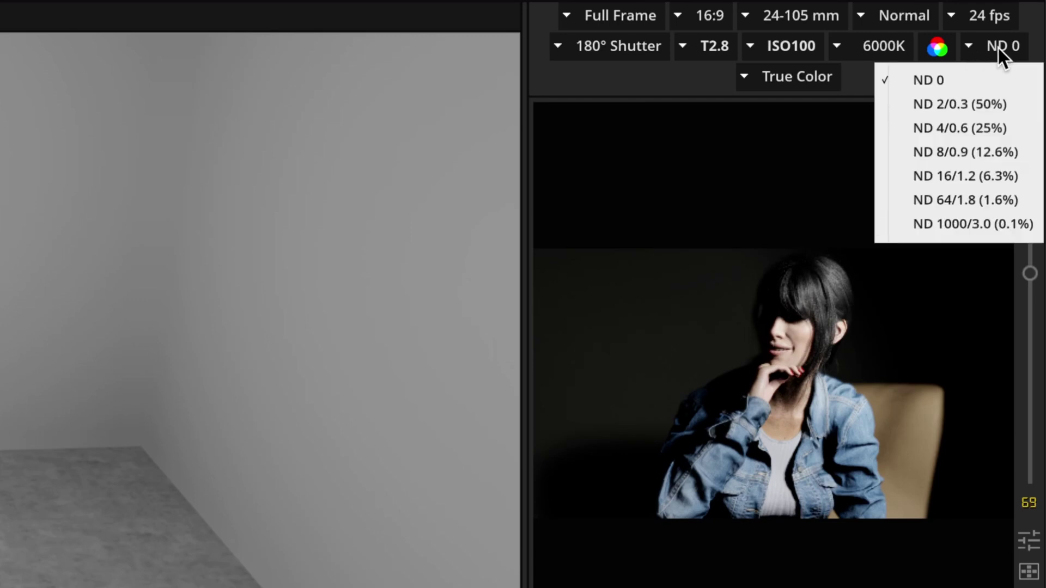
pyautogui.click(985, 100)
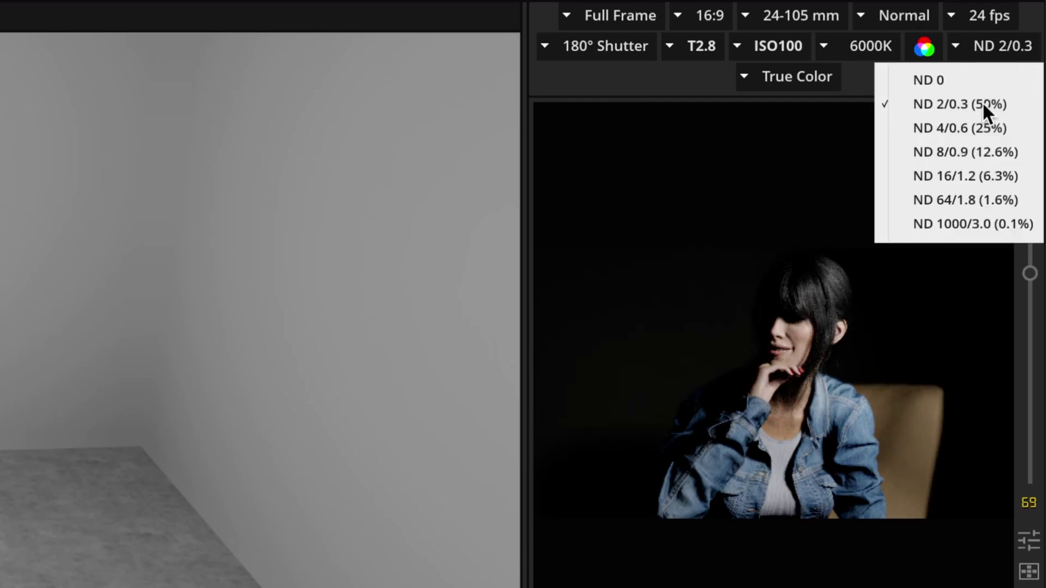
pyautogui.click(979, 125)
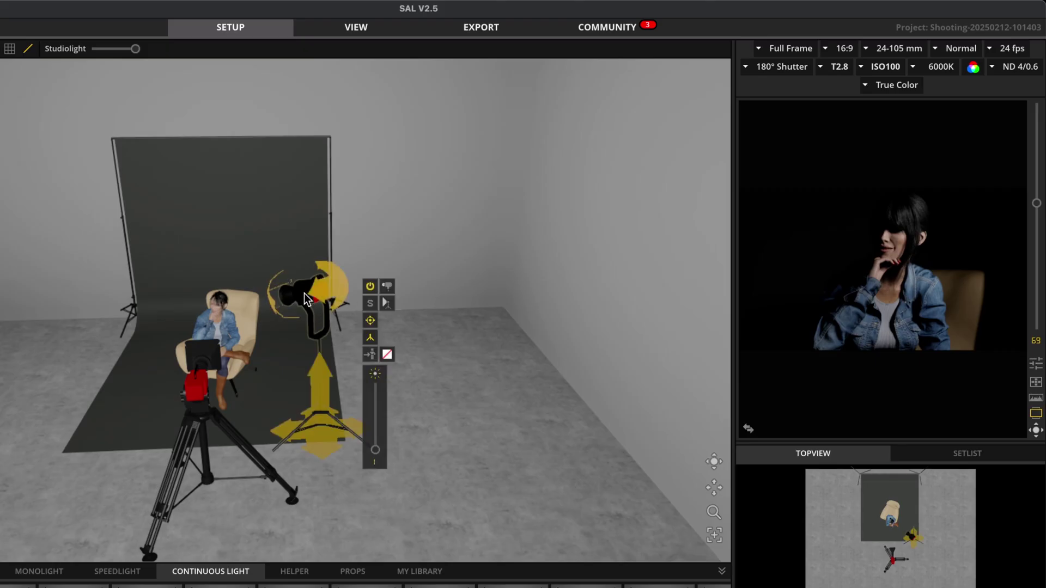
# Step: Move the camera's focus point onto the model's eye
pyautogui.click(228, 366)
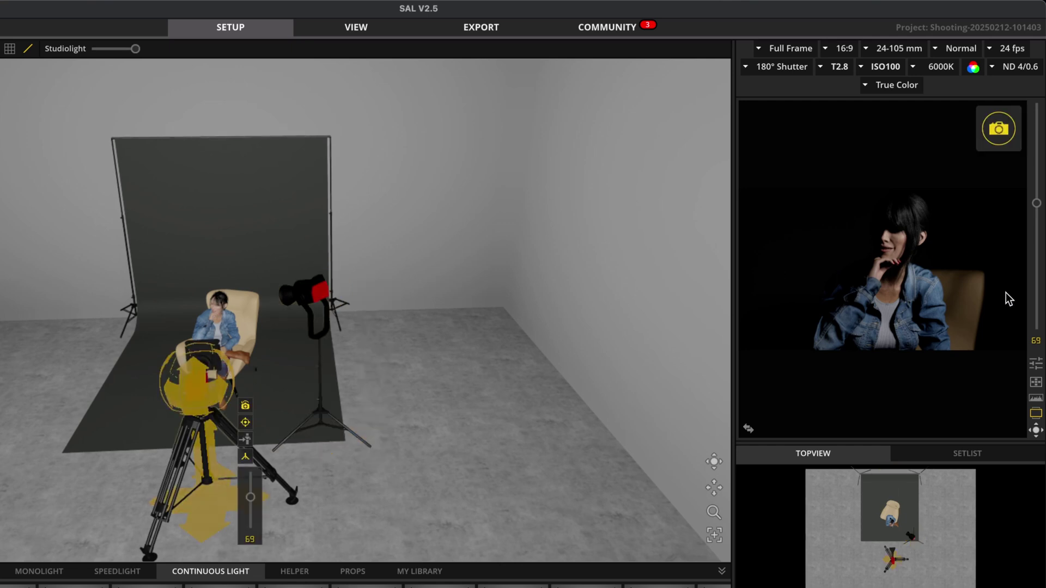
pyautogui.click(1037, 381)
pyautogui.click(896, 234)
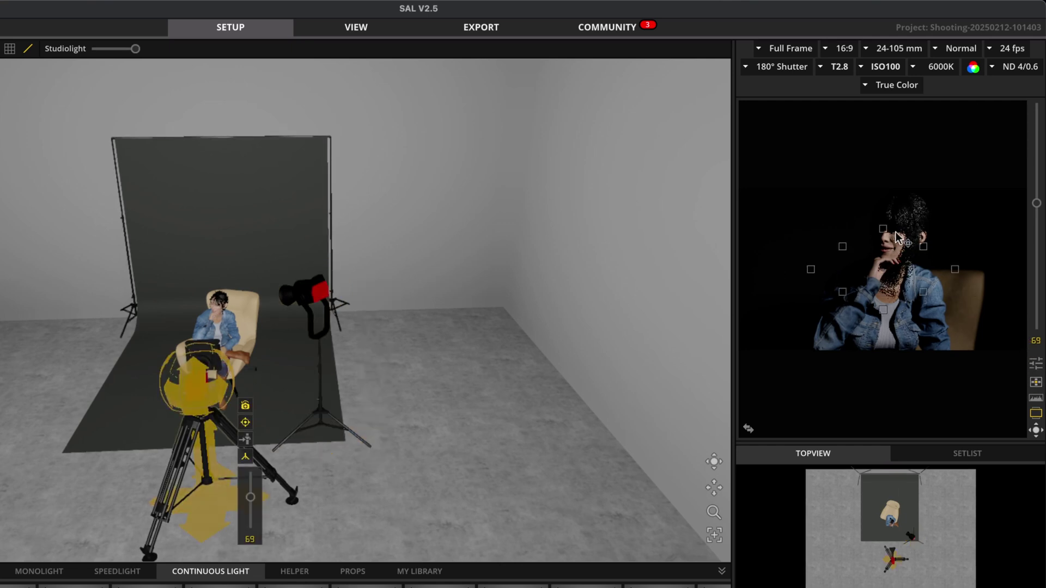
pyautogui.click(1037, 382)
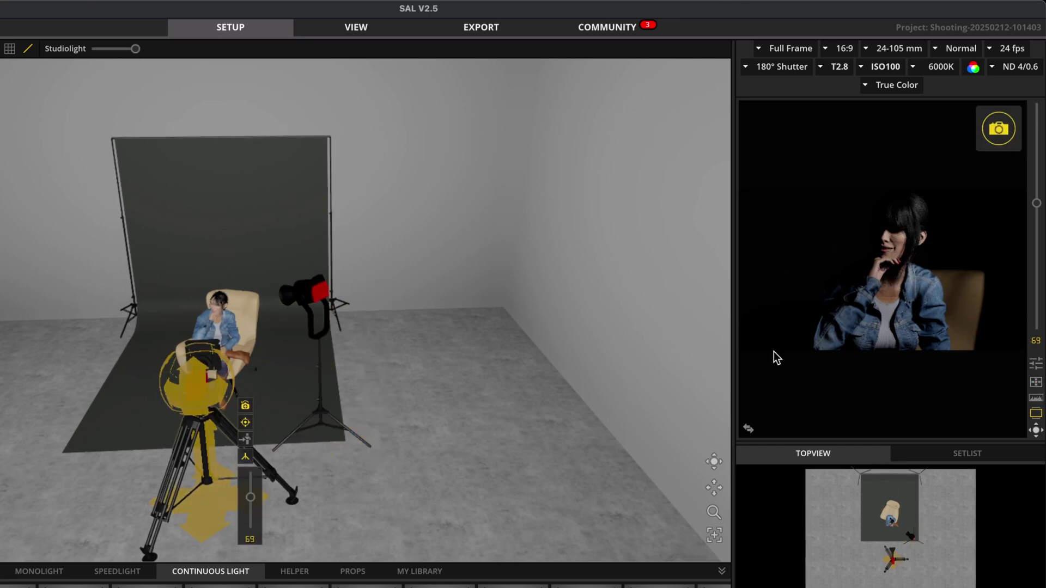
pyautogui.click(385, 394)
pyautogui.scroll(1, 433, 390)
# Step: Fit a Fresnel to the red continuous light and set its second setting to 34
pyautogui.moveTo(418, 435); pyautogui.dragTo(583, 448, button='middle')
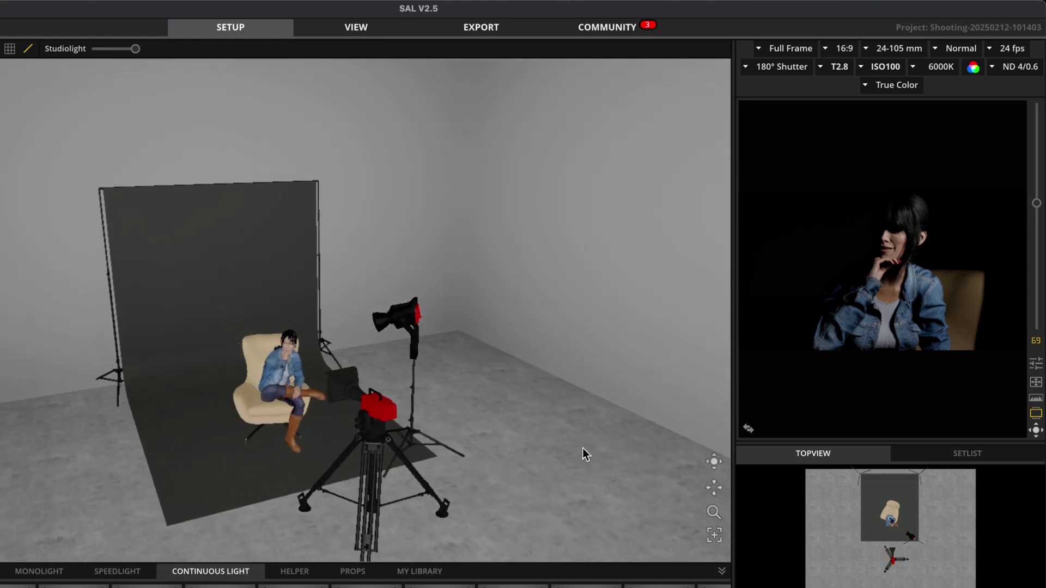
pyautogui.click(450, 329)
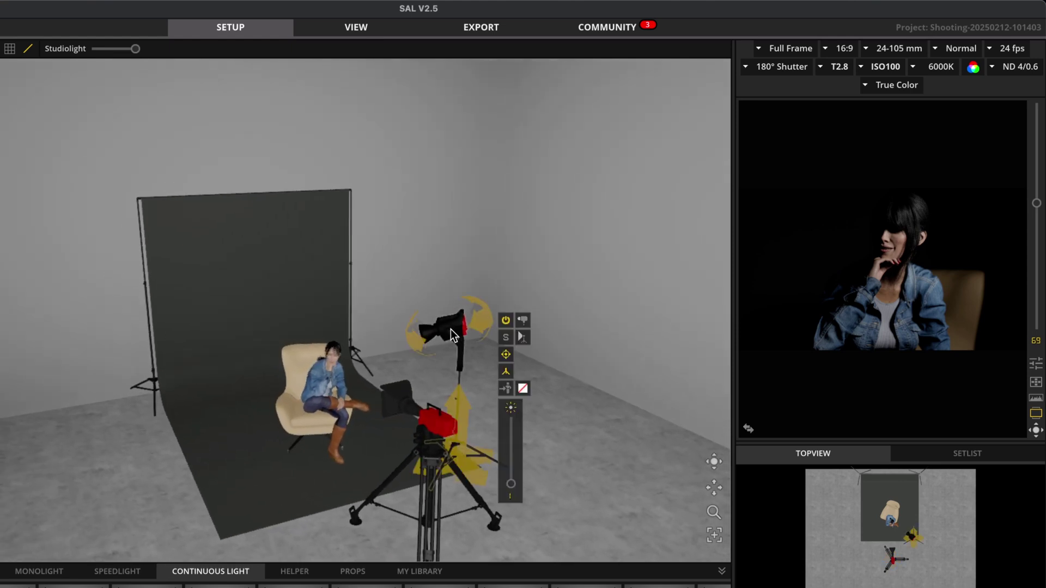
pyautogui.click(523, 337)
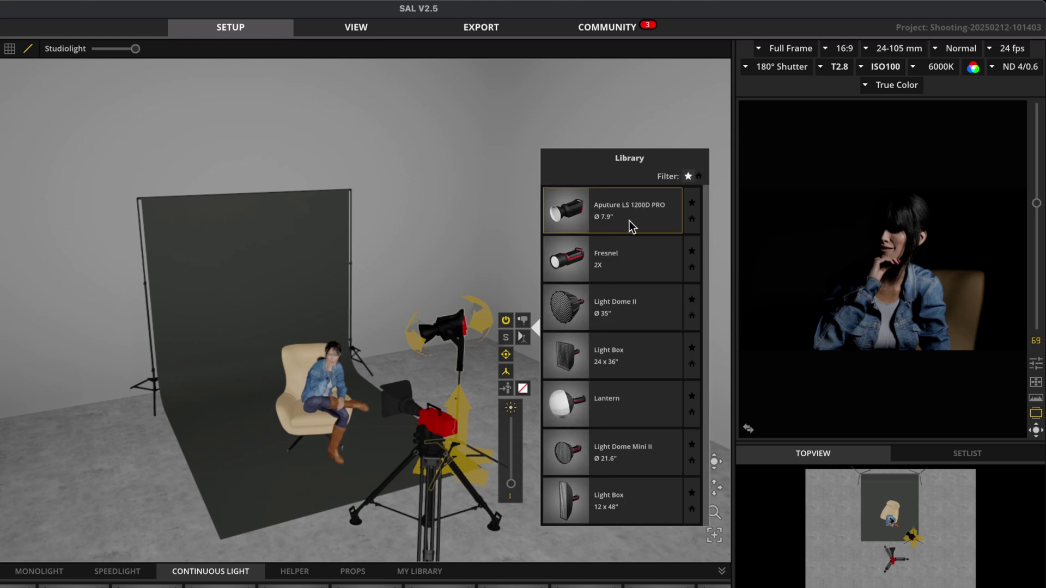
pyautogui.click(630, 260)
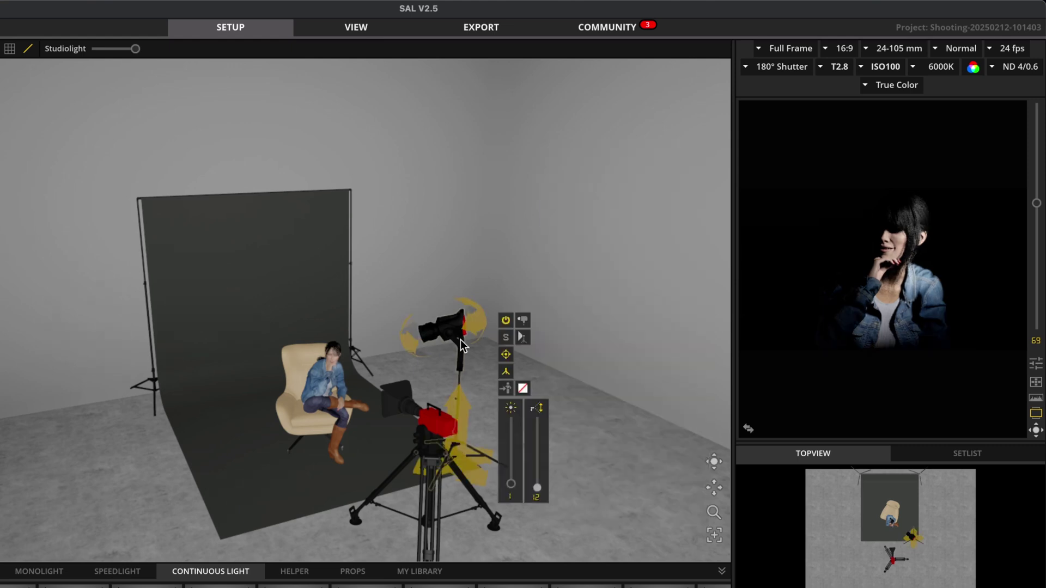
pyautogui.moveTo(536, 481); pyautogui.dragTo(537, 418)
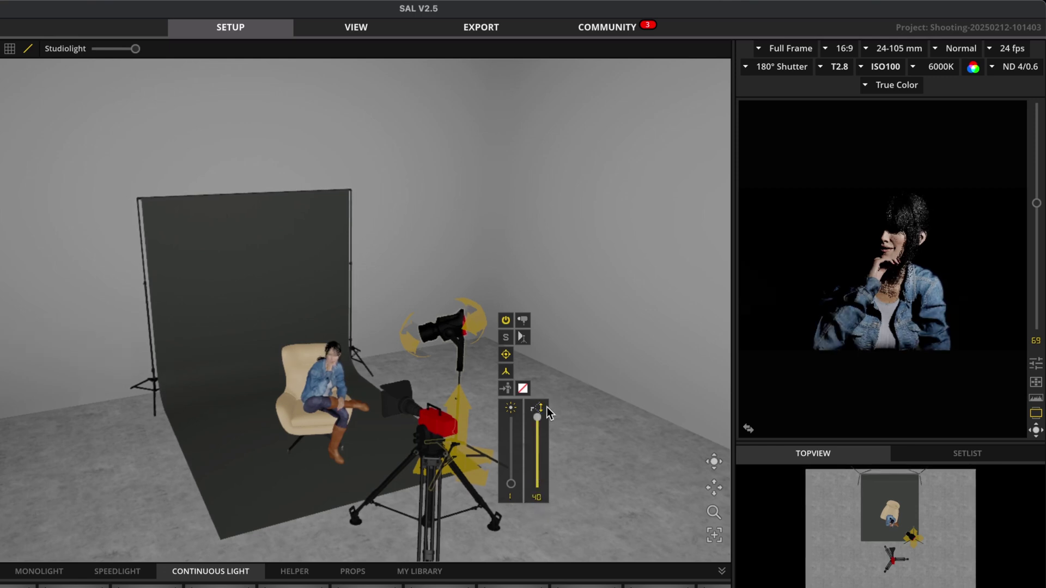
# Step: Replace the Fresnel with a Light Dome II softbox
pyautogui.click(522, 336)
pyautogui.click(625, 304)
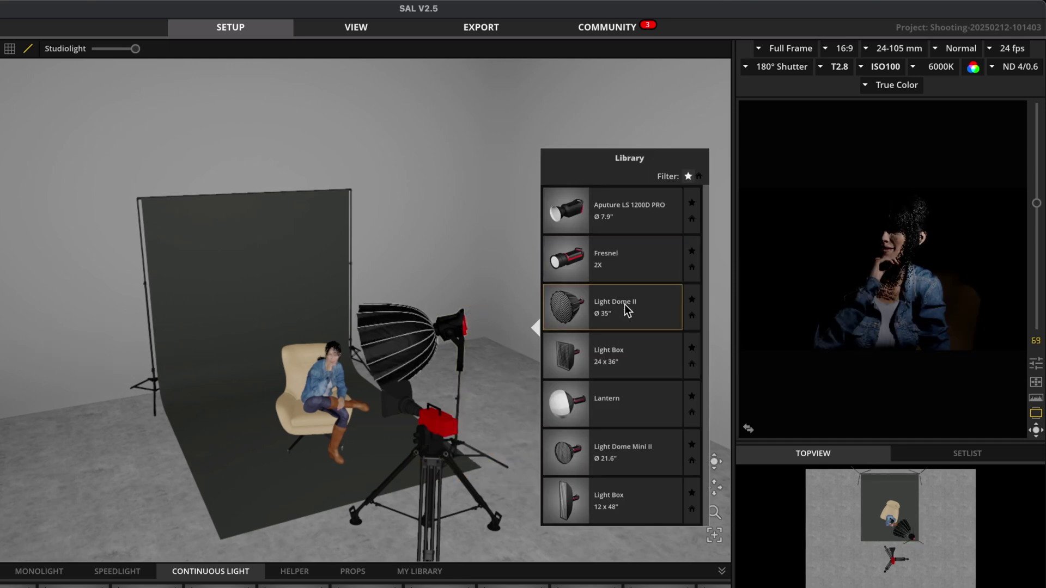
pyautogui.click(417, 342)
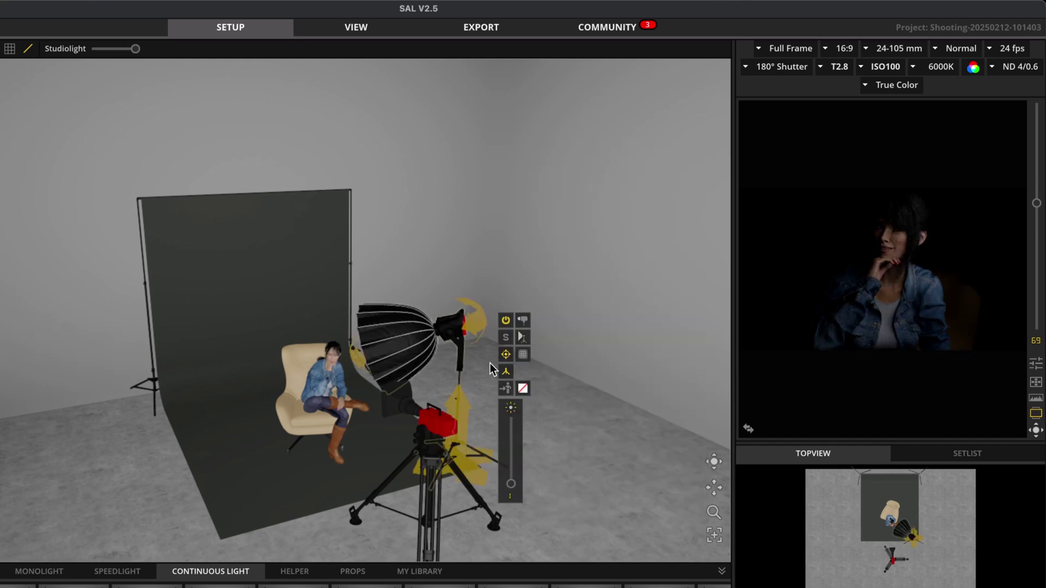
pyautogui.moveTo(484, 465); pyautogui.dragTo(581, 415, button='right')
pyautogui.moveTo(847, 228)
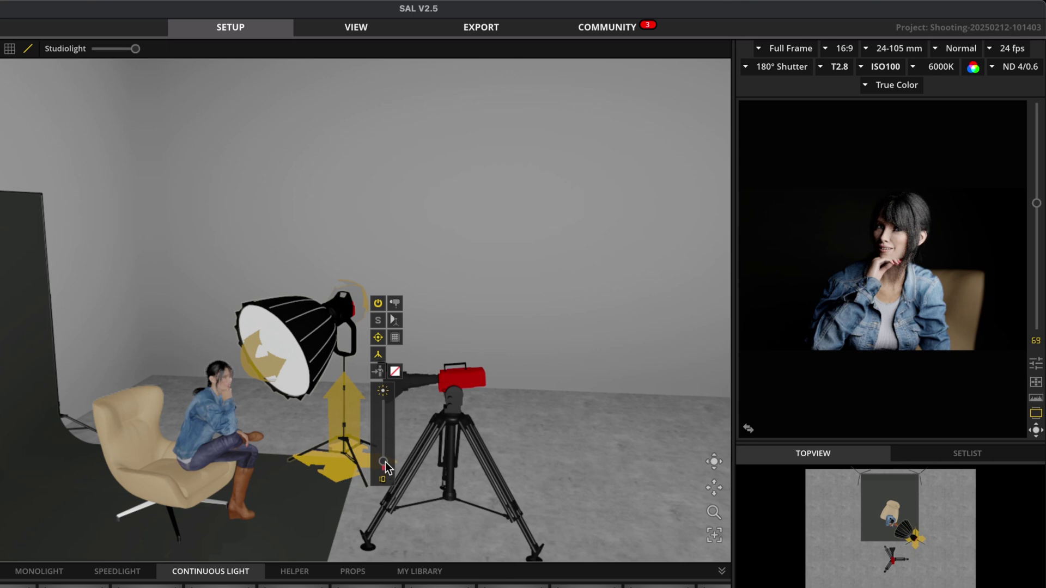
# Step: Lower the dome light's brightness slightly
pyautogui.moveTo(385, 462); pyautogui.dragTo(385, 460)
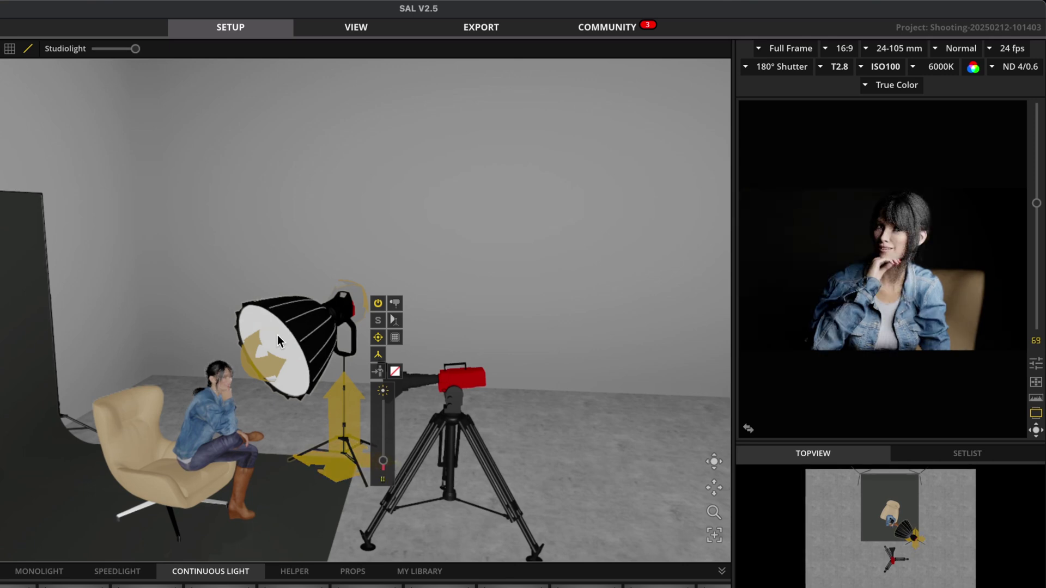
pyautogui.moveTo(605, 434); pyautogui.dragTo(292, 425, button='right')
pyautogui.click(584, 440)
# Step: Switch the Light Dome II to the Int & Ext Diff + Grid variant
pyautogui.click(312, 336)
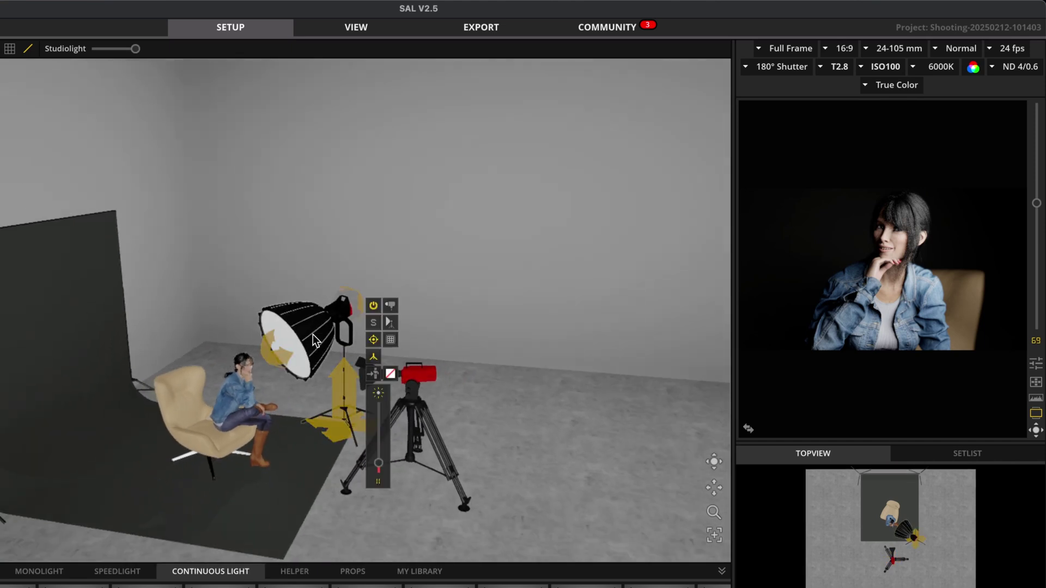
pyautogui.click(392, 338)
pyautogui.click(483, 290)
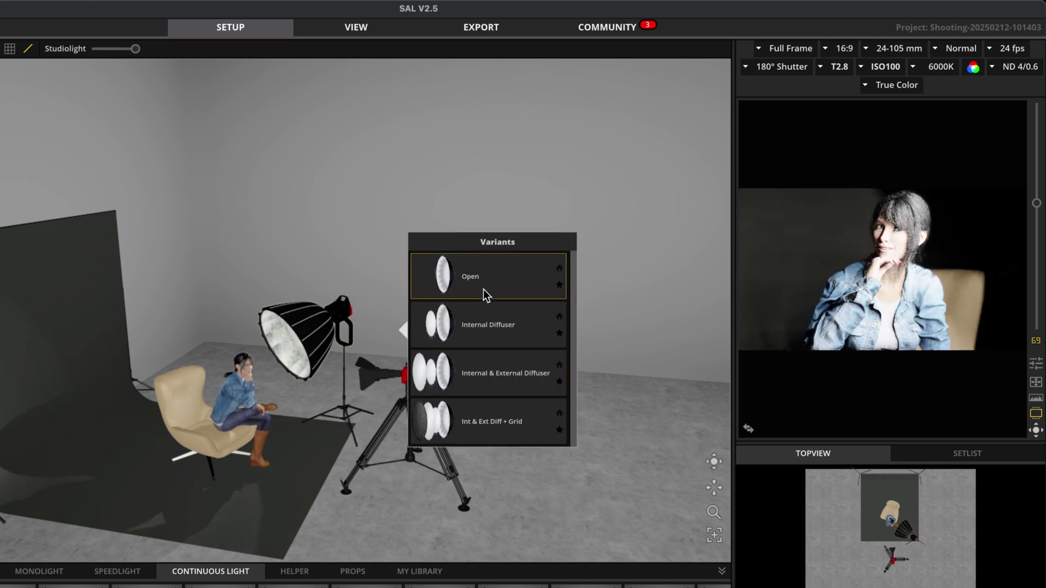
pyautogui.click(478, 320)
pyautogui.click(489, 373)
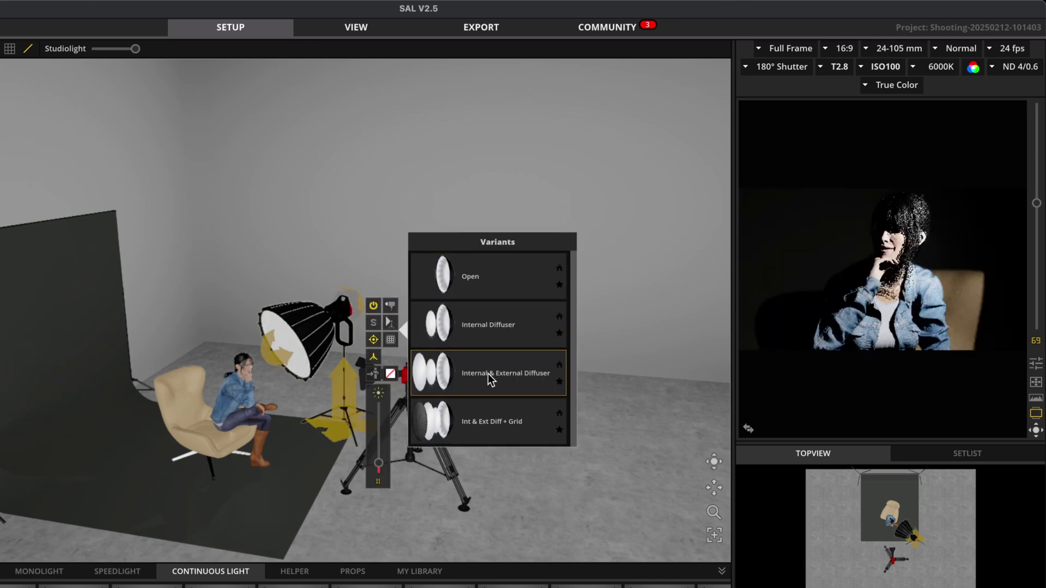
pyautogui.click(486, 420)
pyautogui.click(341, 367)
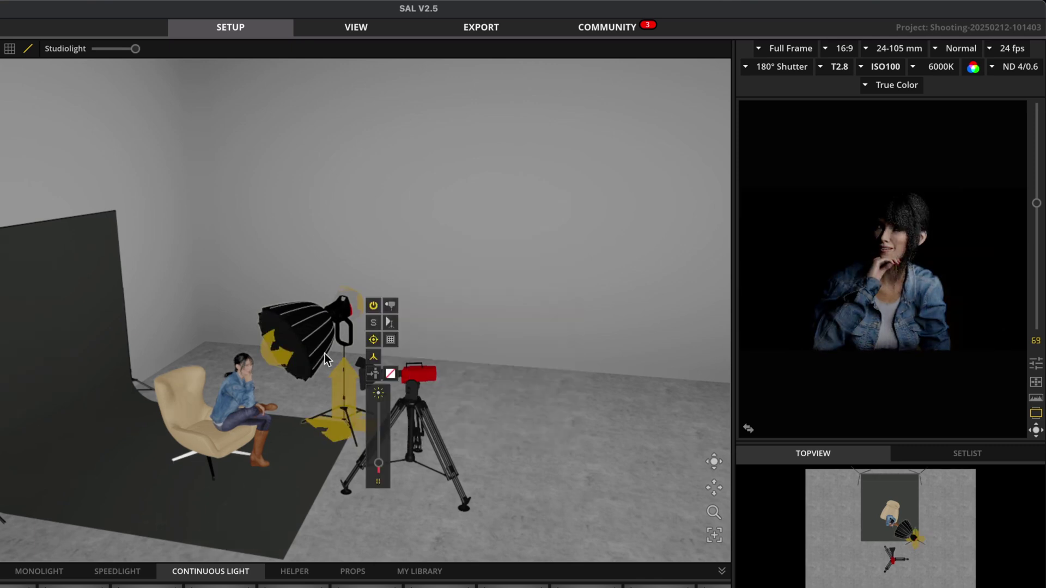
pyautogui.moveTo(542, 440); pyautogui.dragTo(576, 414)
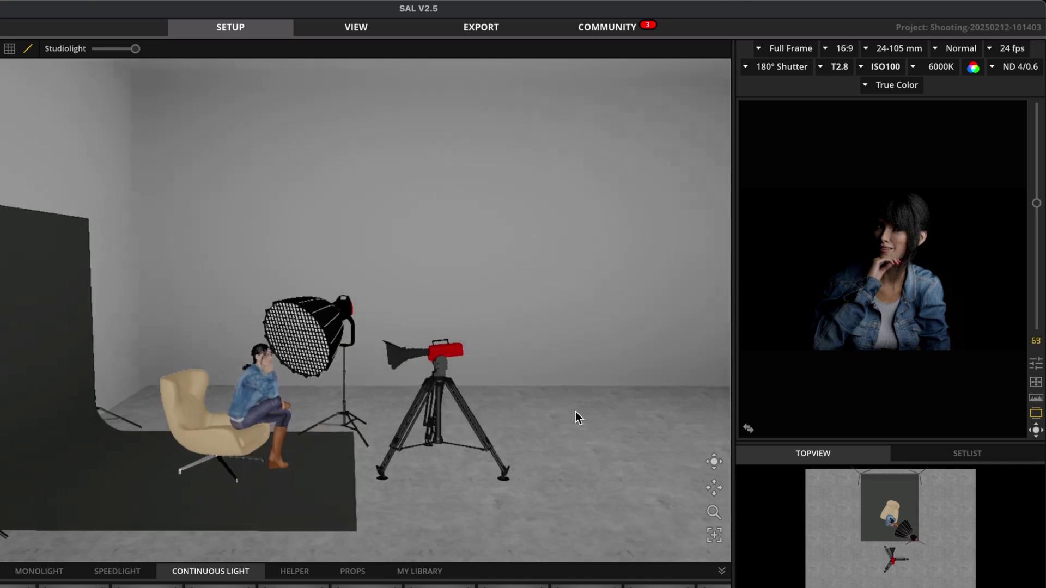
pyautogui.click(326, 341)
# Step: Try a Light Box 24 x 36 and then a Lantern as the light's modifier
pyautogui.click(389, 325)
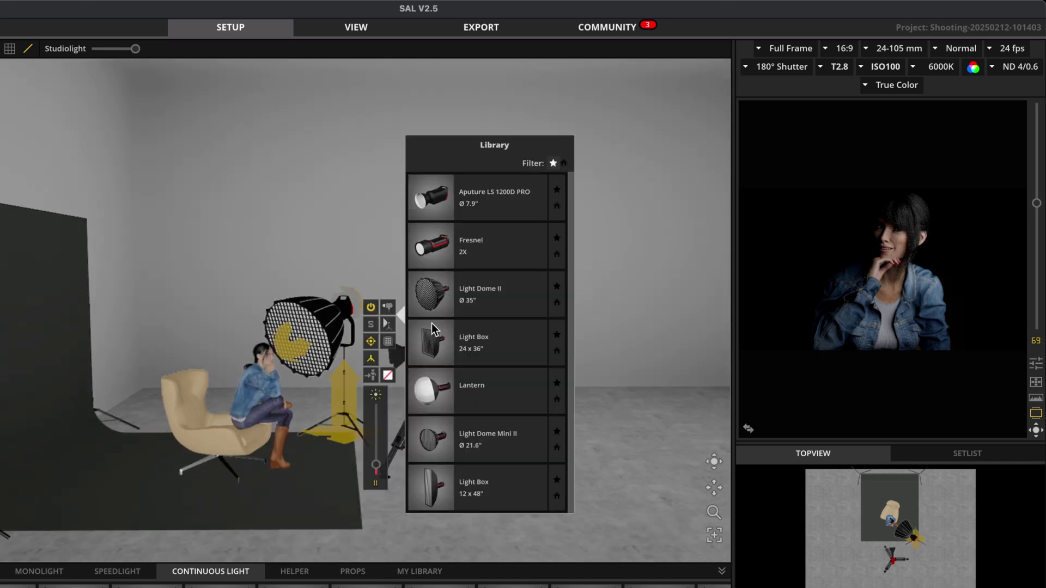
pyautogui.click(486, 348)
pyautogui.click(388, 341)
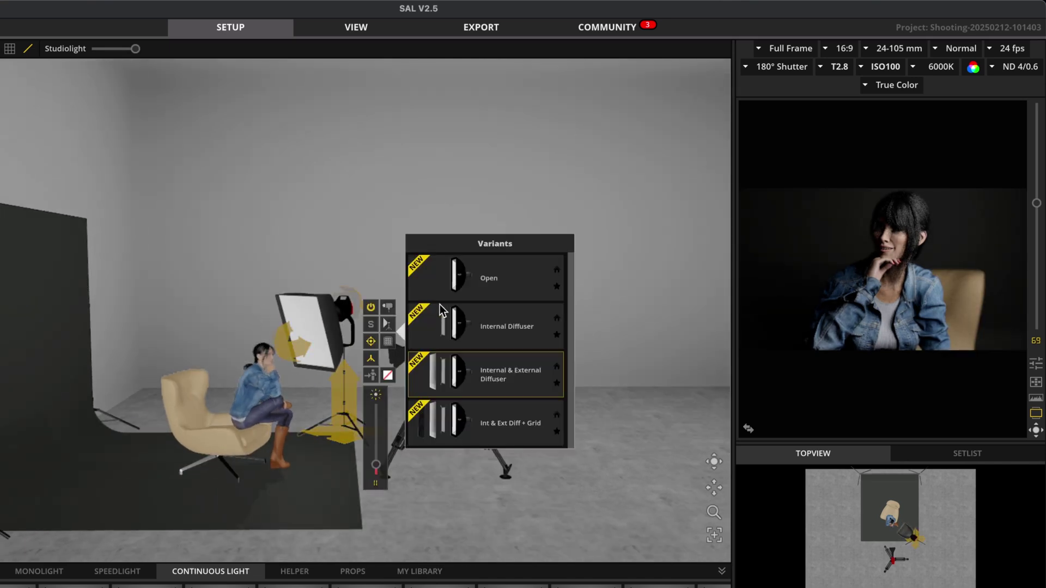
pyautogui.click(388, 323)
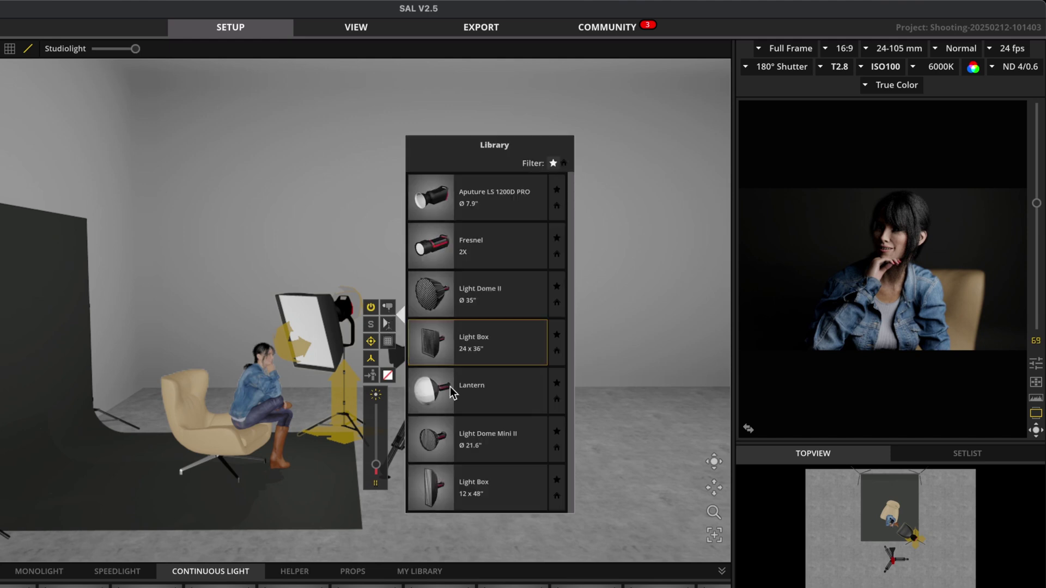
pyautogui.click(450, 388)
pyautogui.moveTo(336, 342); pyautogui.dragTo(390, 447)
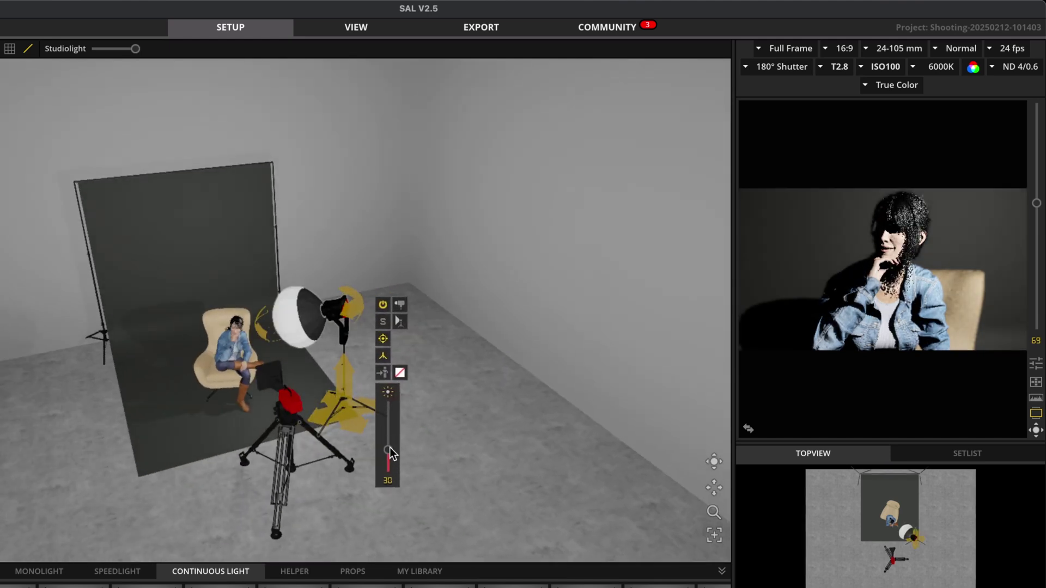
# Step: Lower the Studiolight room lighting and fit a Light Dome Mini II on the light
pyautogui.moveTo(136, 49); pyautogui.dragTo(125, 48)
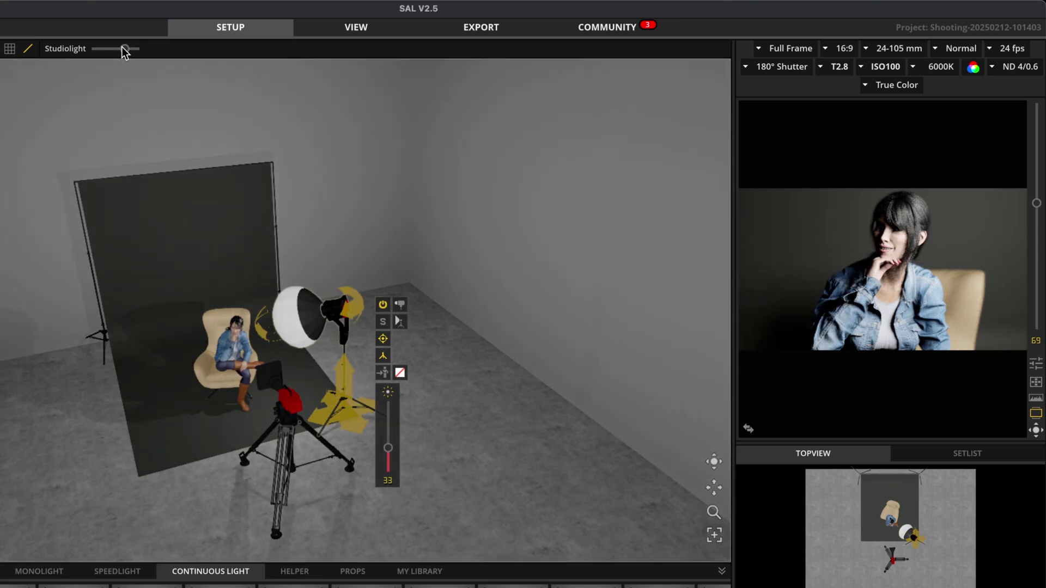
pyautogui.click(399, 322)
pyautogui.click(483, 427)
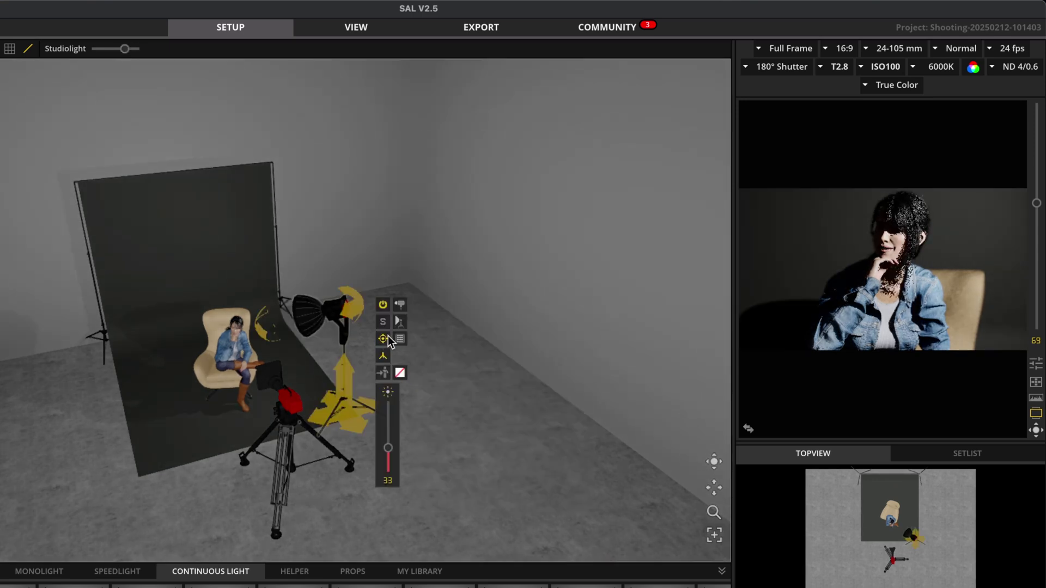
pyautogui.moveTo(349, 330); pyautogui.dragTo(405, 329, button='right')
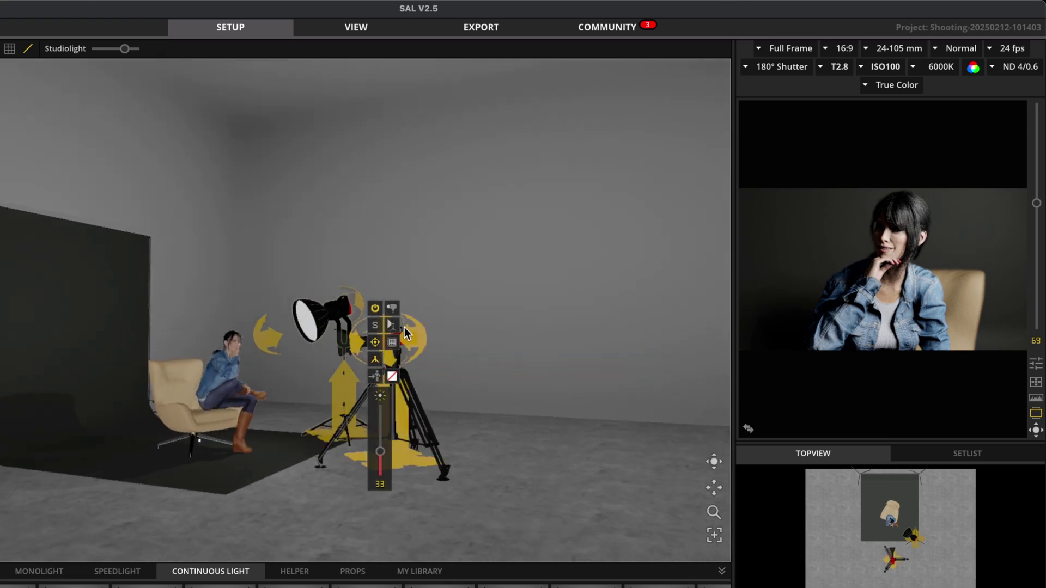
# Step: Give the dome the diffuser plus grid variant, then swap it for a Light Box 12 x 48 strip
pyautogui.click(392, 345)
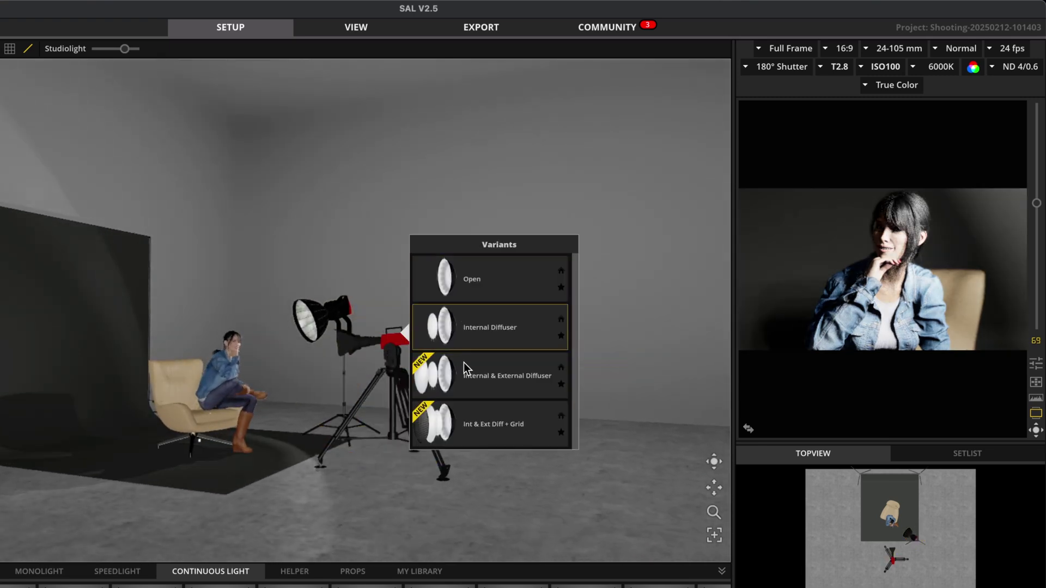
pyautogui.click(466, 415)
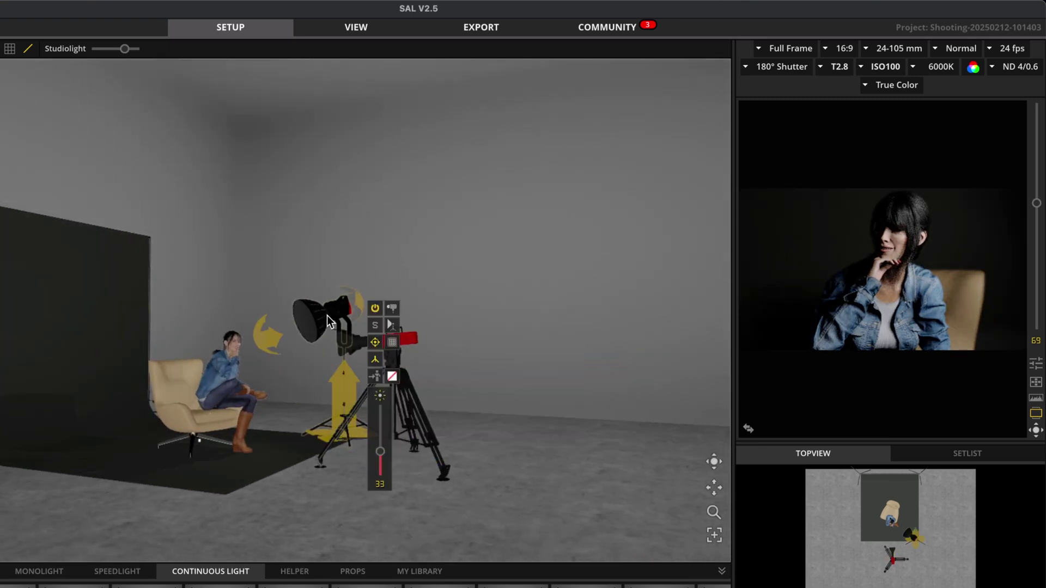
pyautogui.click(392, 324)
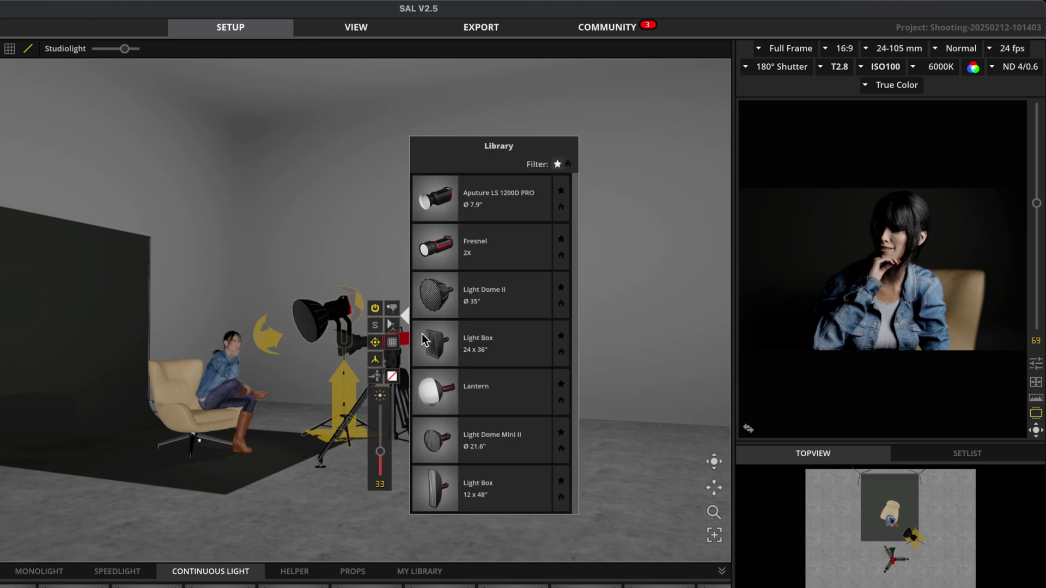
pyautogui.click(484, 476)
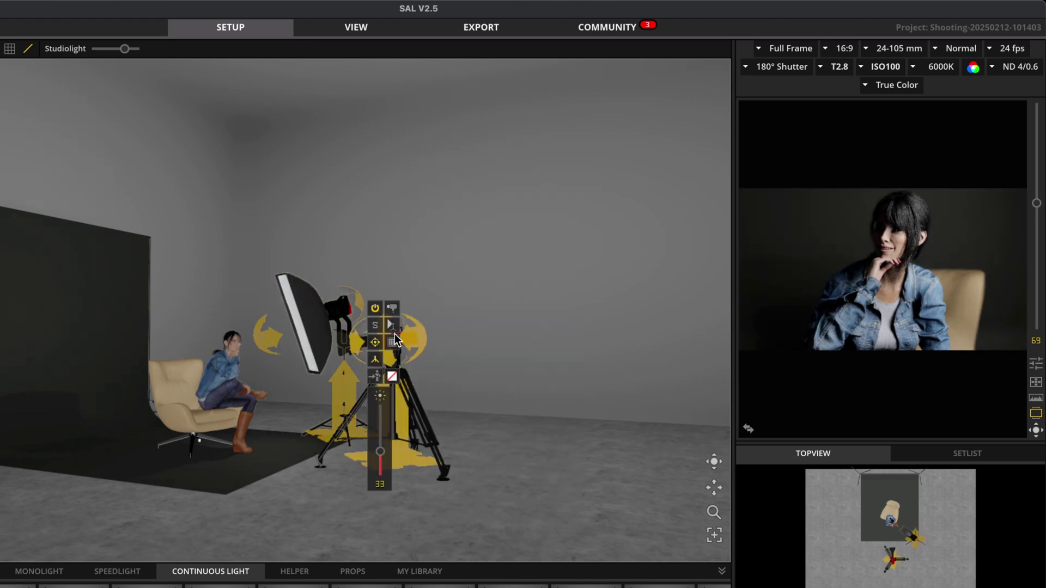
# Step: Set the 12 x 48 strip box to the Int & Ext Diff + Grid variant
pyautogui.click(393, 341)
pyautogui.click(492, 325)
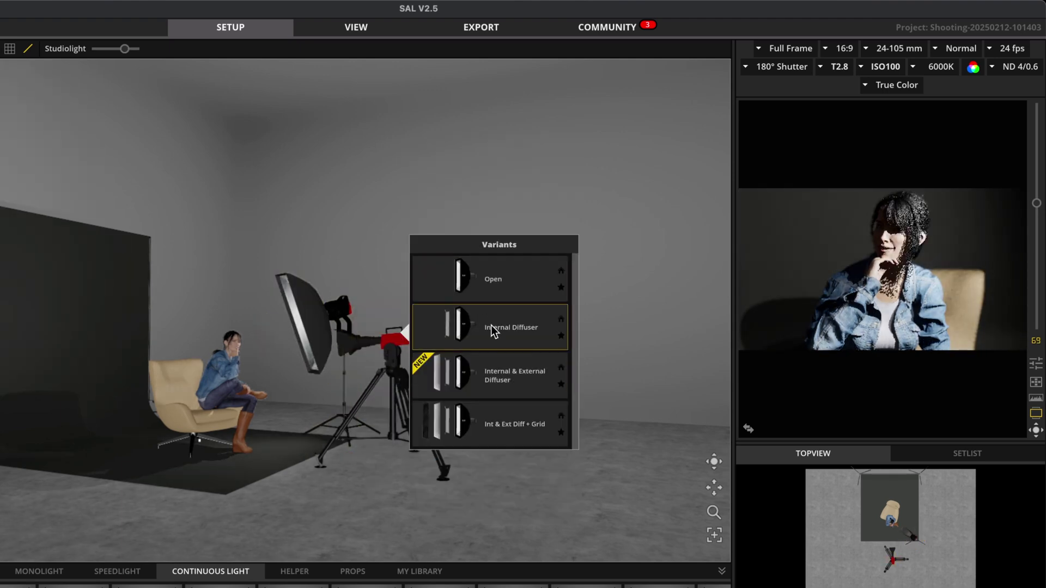
pyautogui.click(495, 372)
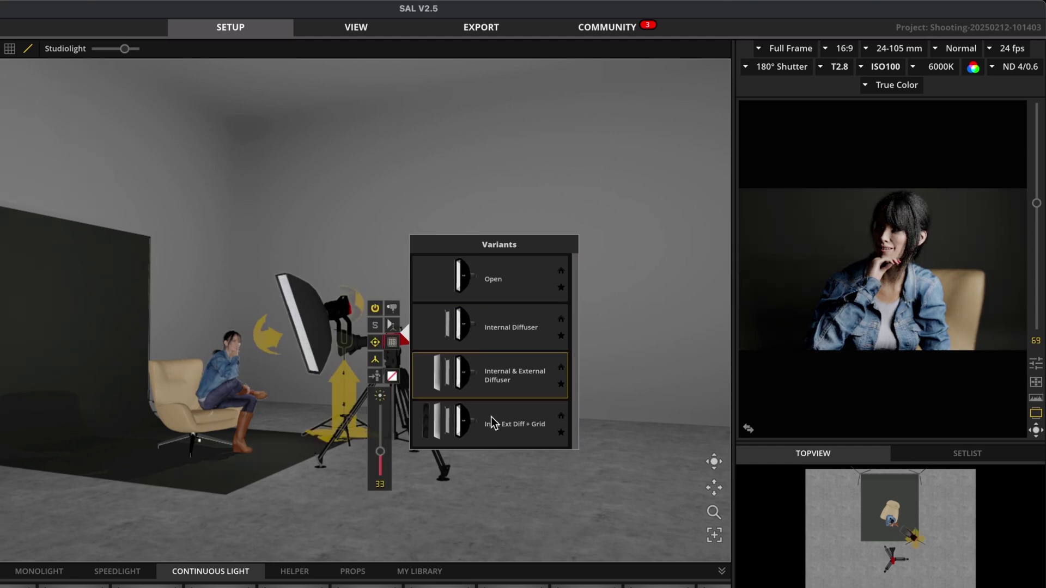
pyautogui.click(491, 416)
pyautogui.moveTo(322, 314); pyautogui.dragTo(211, 317, button='right')
# Step: Raise the strip light's intensity from 33 to 38 and warm its colour temperature to 4200K
pyautogui.moveTo(392, 453); pyautogui.dragTo(392, 448)
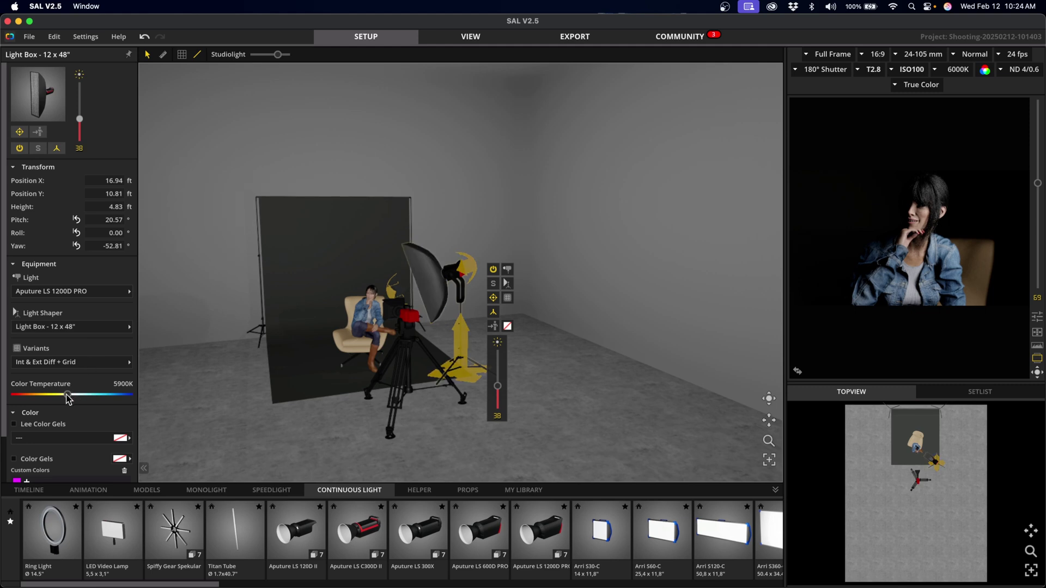
pyautogui.moveTo(67, 394); pyautogui.dragTo(65, 399)
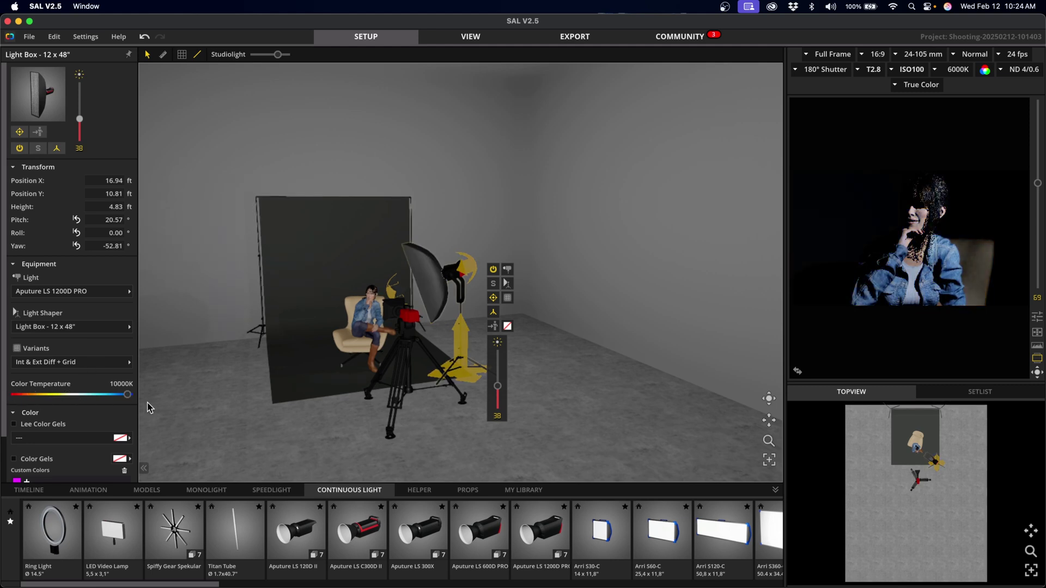
pyautogui.moveTo(157, 409); pyautogui.dragTo(44, 401)
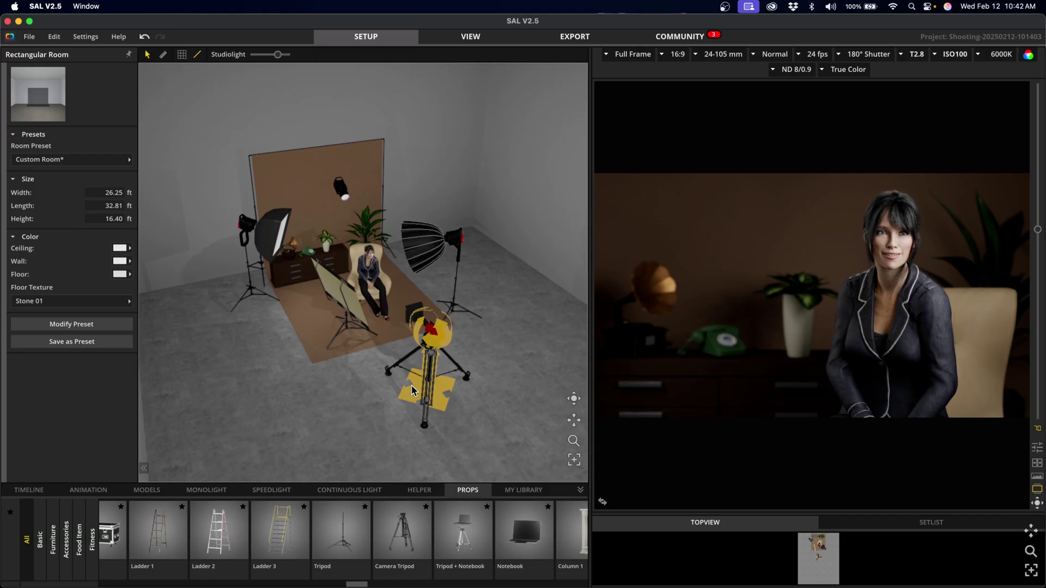
pyautogui.moveTo(527, 368); pyautogui.dragTo(501, 358, button='middle')
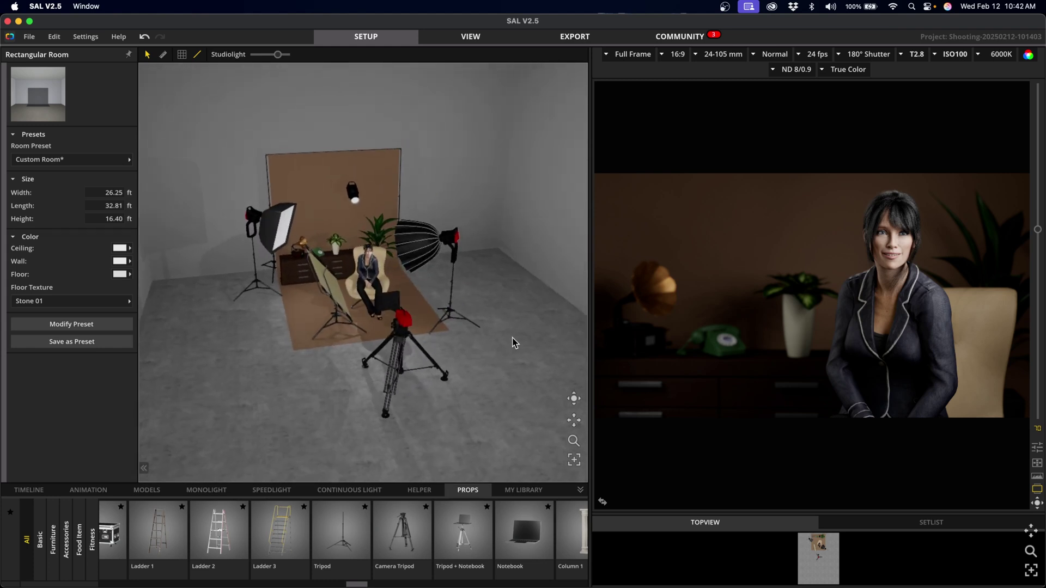
pyautogui.moveTo(809, 287)
pyautogui.moveTo(794, 509); pyautogui.dragTo(782, 431)
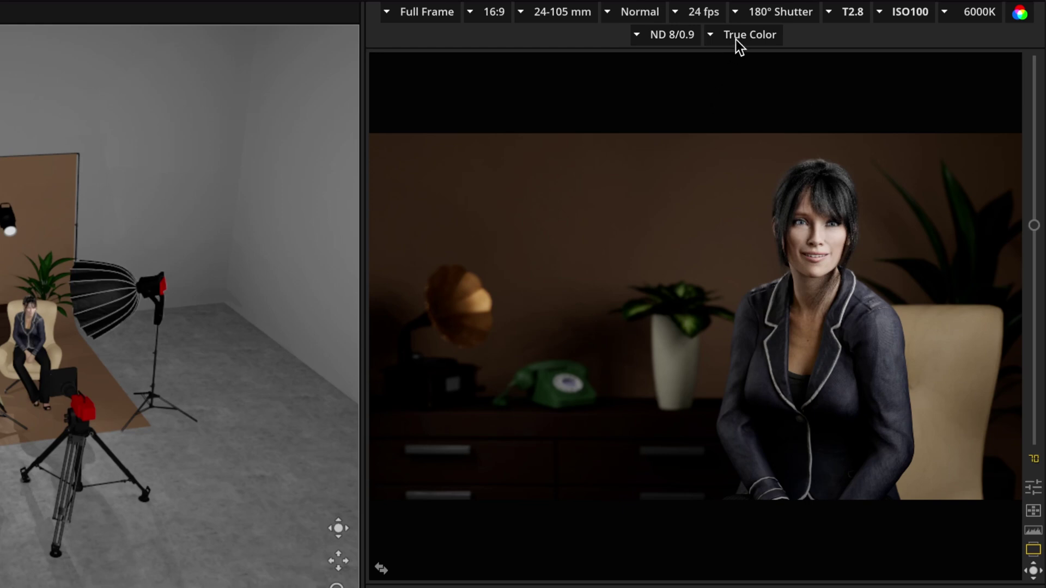
pyautogui.click(761, 38)
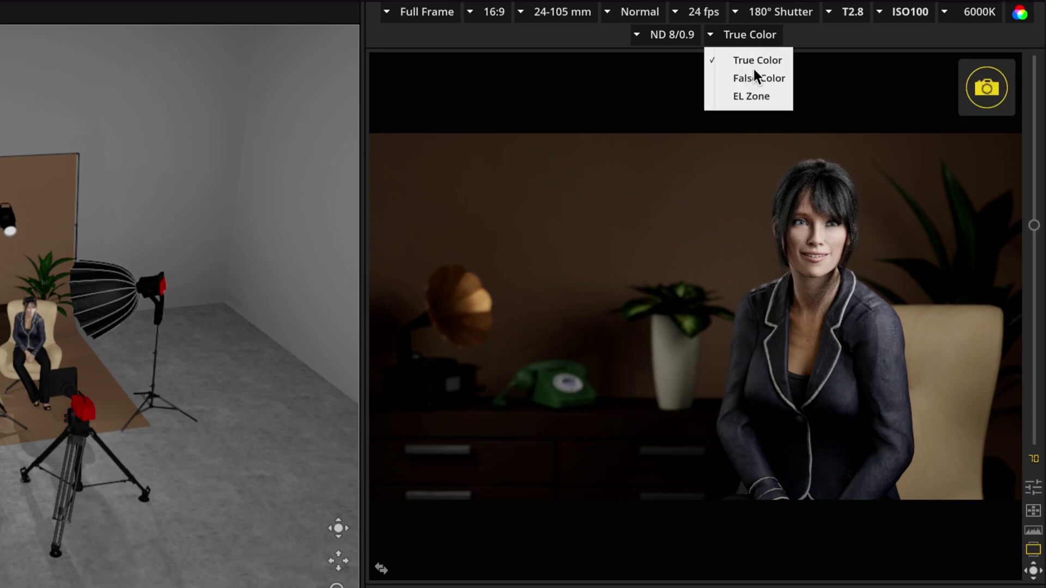
pyautogui.click(755, 79)
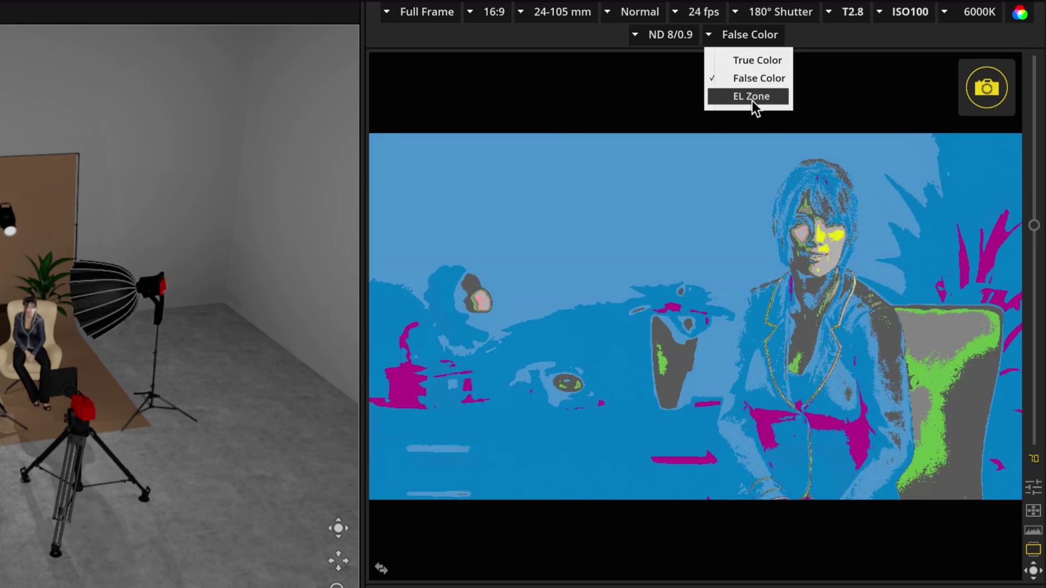
pyautogui.click(751, 101)
pyautogui.click(755, 61)
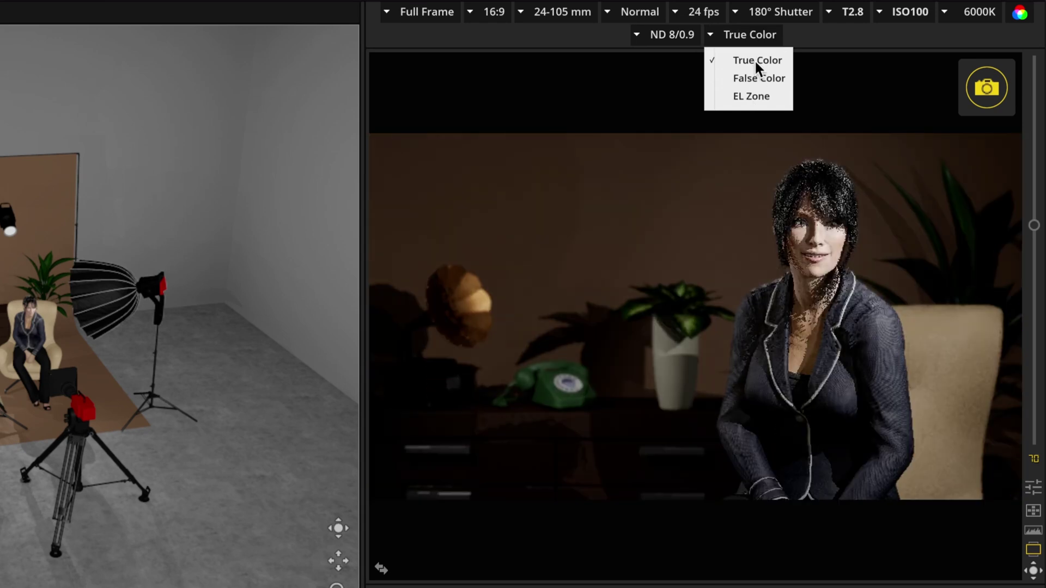
pyautogui.moveTo(756, 155)
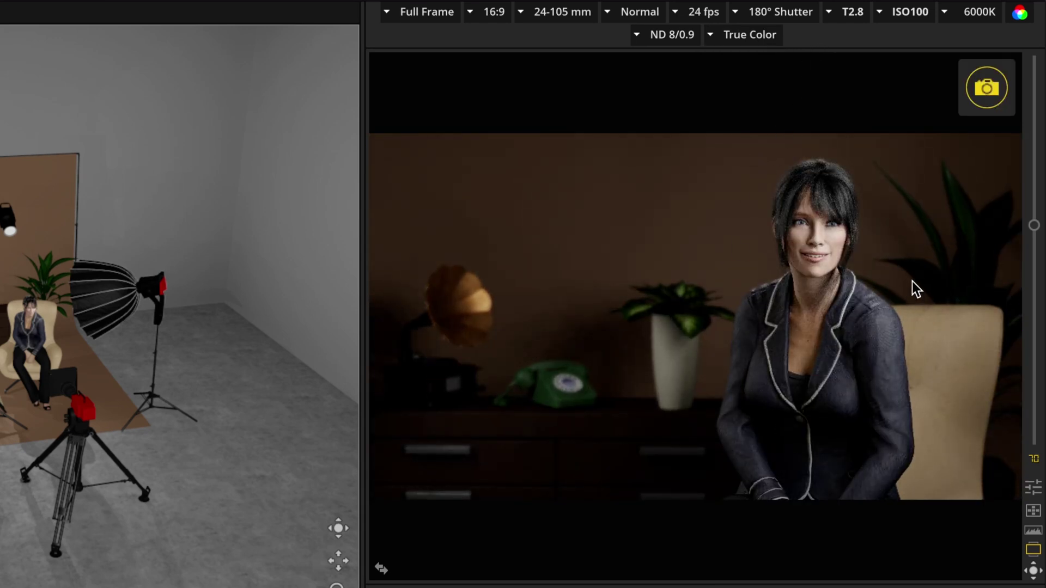
# Step: Bring up the camera image Effects settings and position the panel over the 3D scene
pyautogui.click(750, 36)
pyautogui.click(1035, 490)
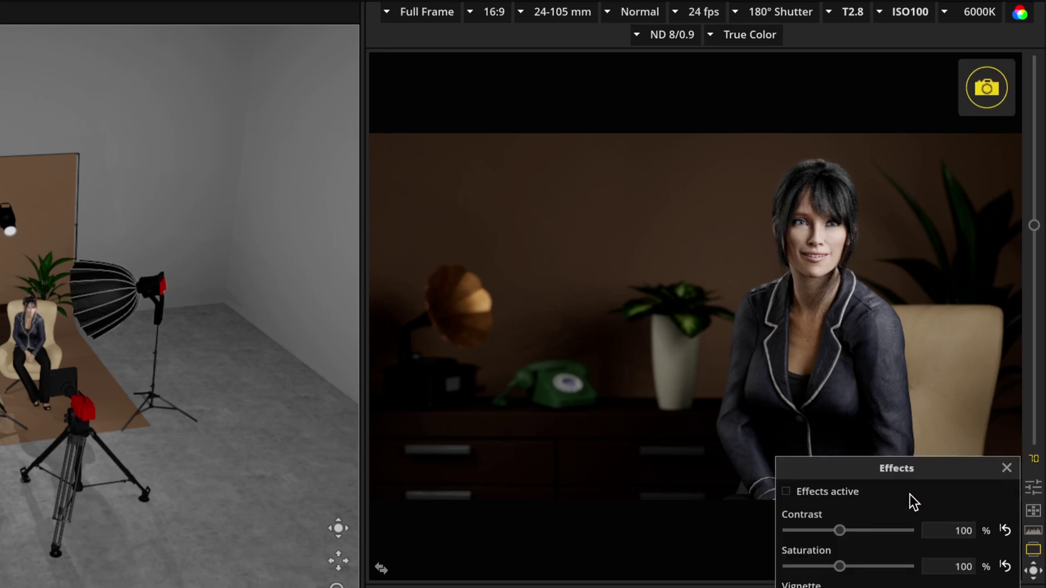
pyautogui.moveTo(904, 476); pyautogui.dragTo(232, 179)
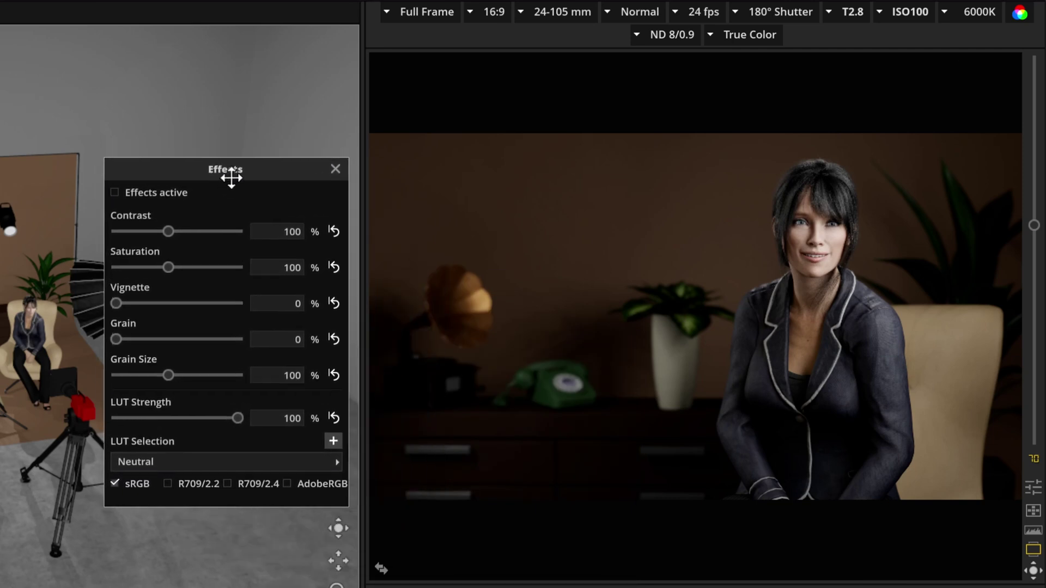
# Step: Turn the camera effects on, briefly comparing against the image with effects off
pyautogui.click(116, 194)
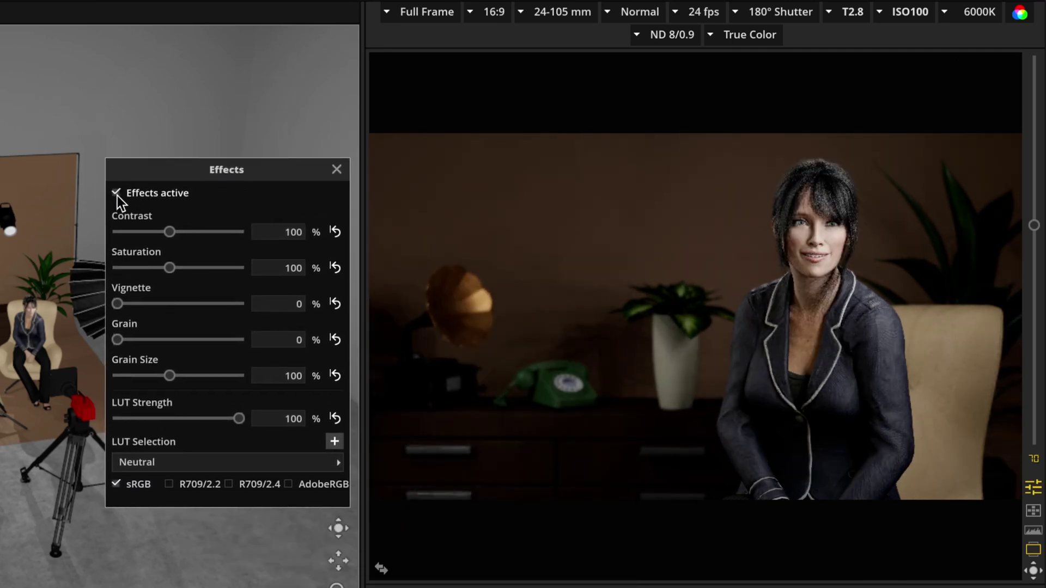
pyautogui.click(117, 193)
pyautogui.click(117, 194)
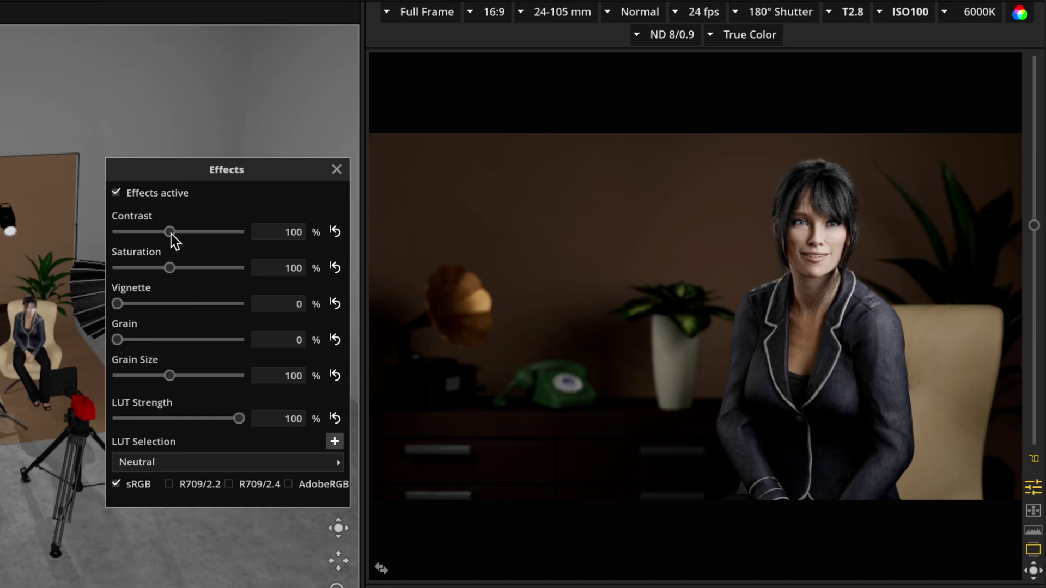
# Step: Set image contrast to 115% and reset saturation to 100%
pyautogui.moveTo(171, 234); pyautogui.dragTo(109, 237)
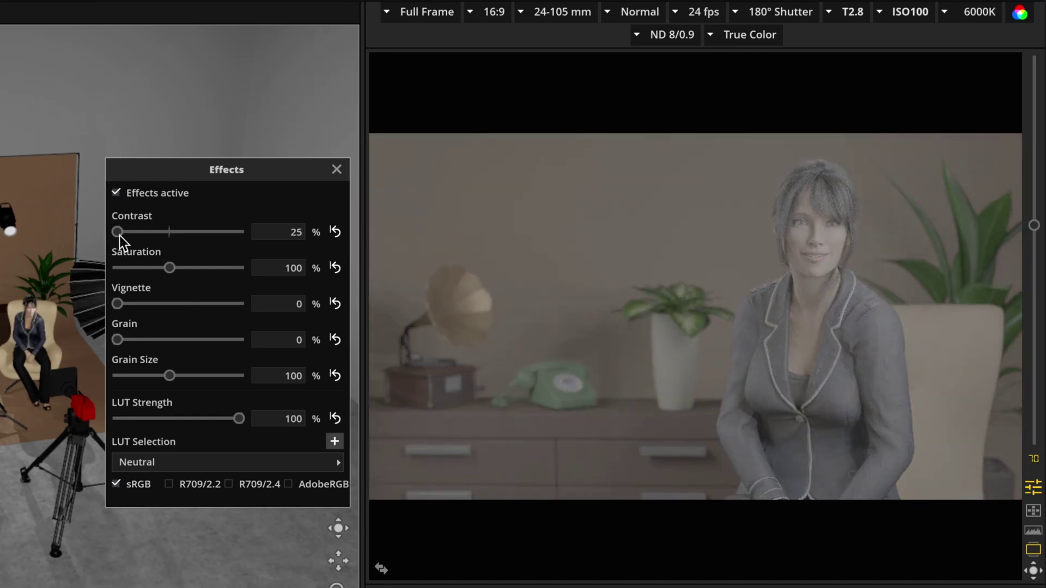
pyautogui.moveTo(119, 236); pyautogui.dragTo(184, 269)
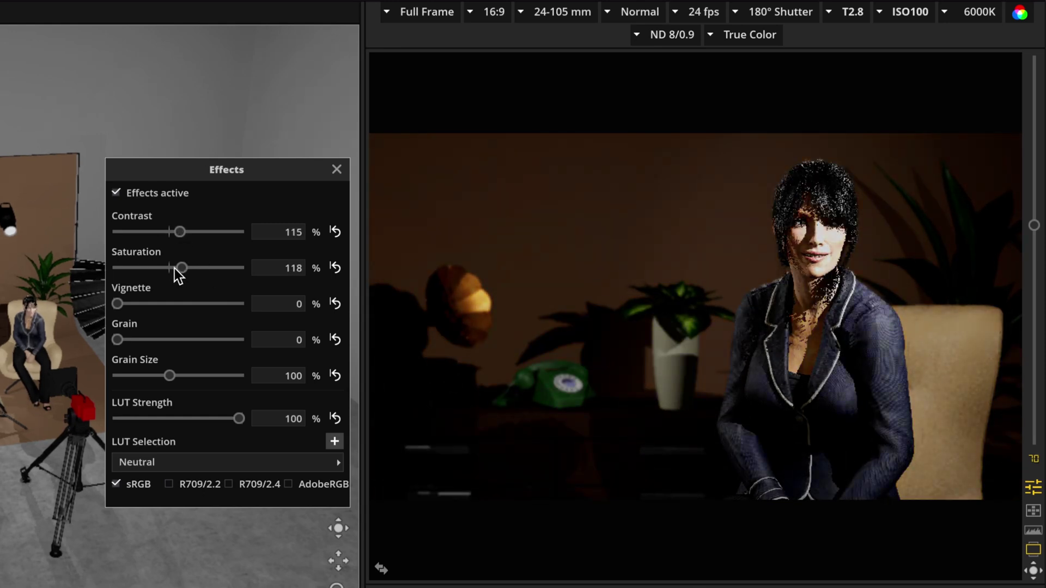
pyautogui.click(336, 267)
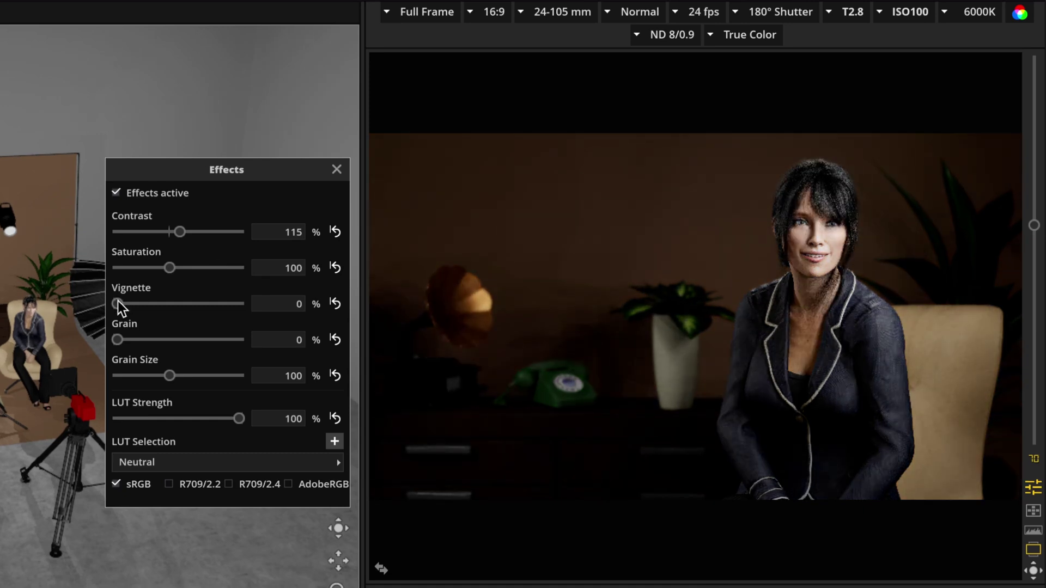
pyautogui.moveTo(117, 303); pyautogui.dragTo(219, 312)
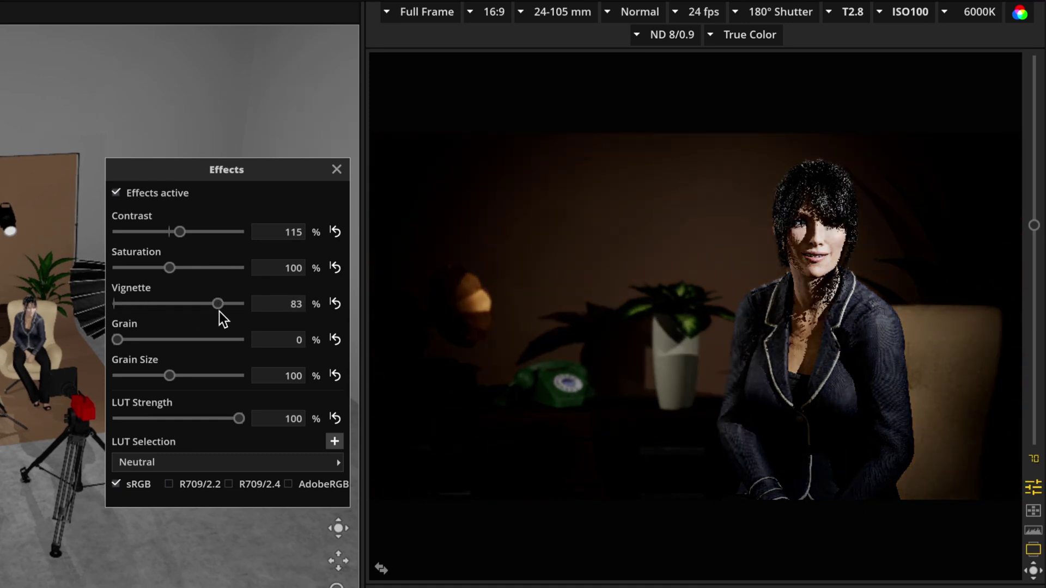
pyautogui.click(336, 303)
pyautogui.moveTo(120, 343); pyautogui.dragTo(172, 344)
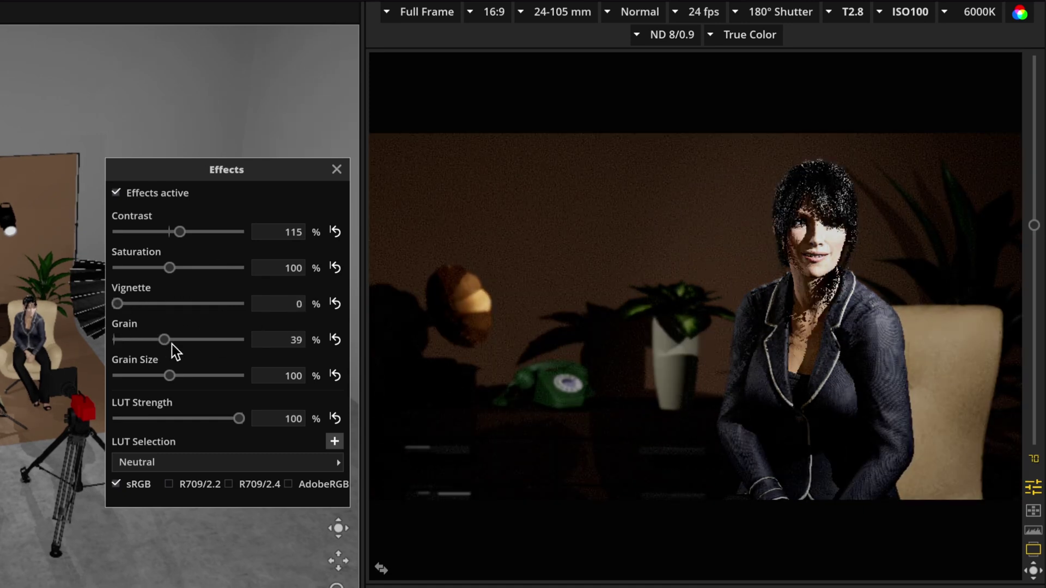
pyautogui.click(229, 348)
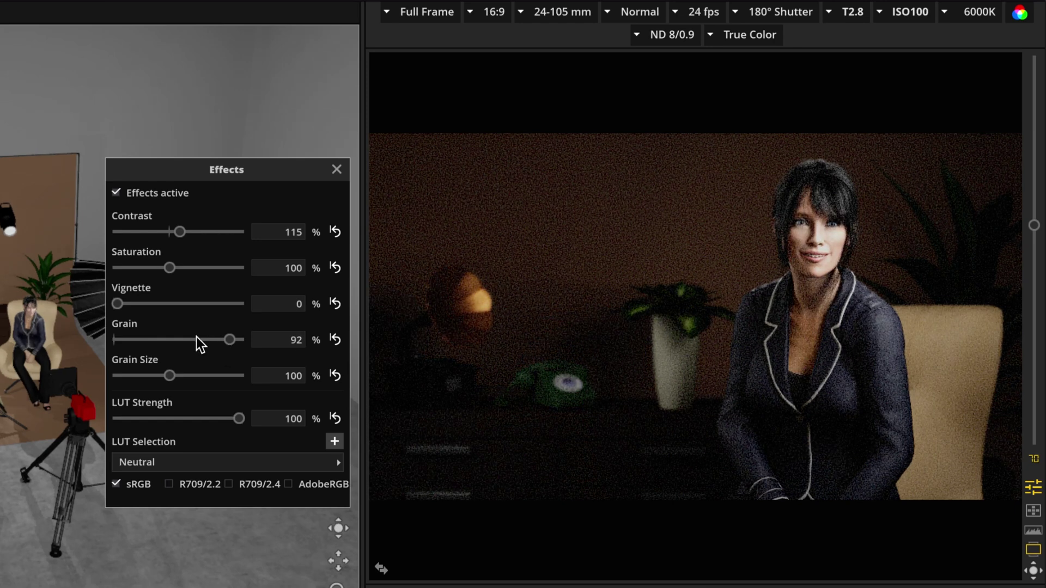
pyautogui.moveTo(180, 379); pyautogui.dragTo(275, 388)
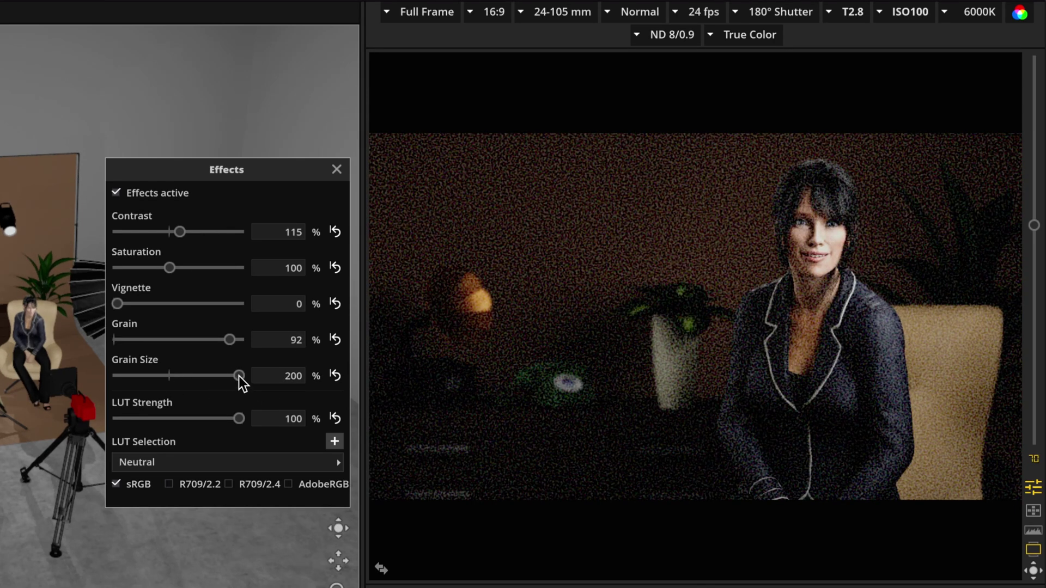
pyautogui.moveTo(239, 376); pyautogui.dragTo(97, 381)
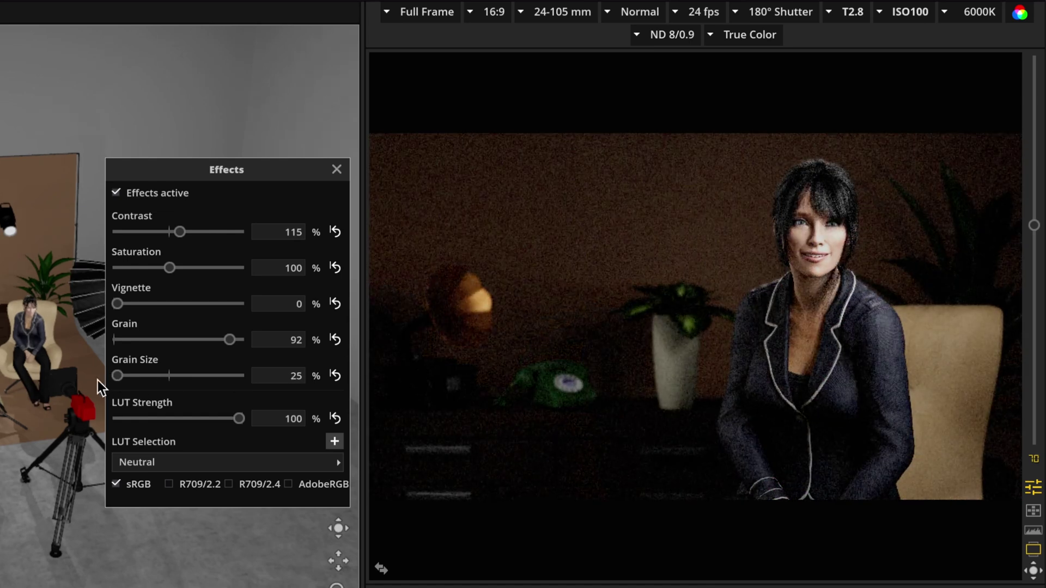
pyautogui.click(335, 376)
pyautogui.click(335, 340)
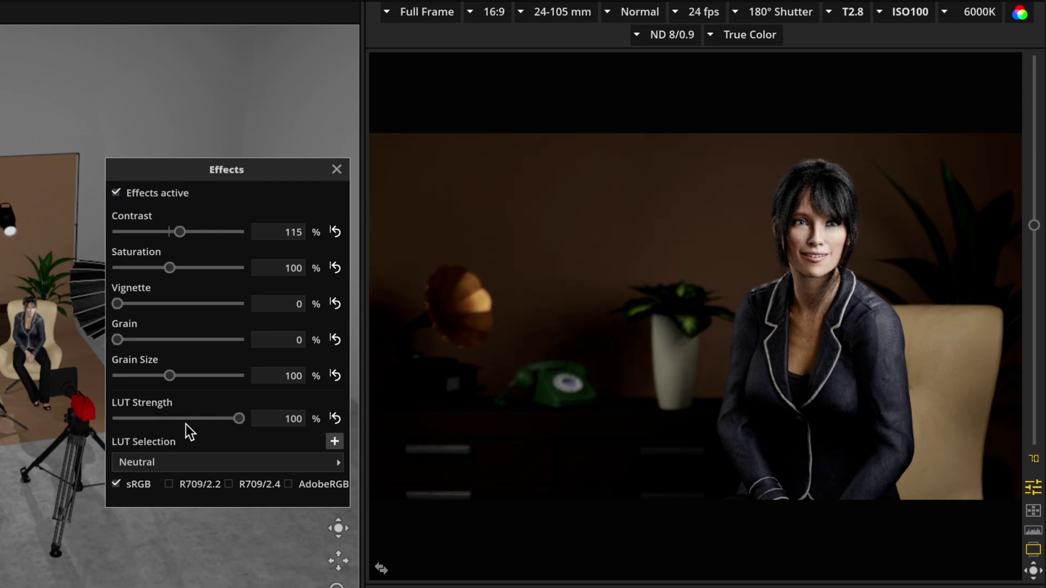
# Step: Preview the LUT templates from Fuji ETERNA 250D Fuji 3510 through Blue Architecture
pyautogui.click(231, 466)
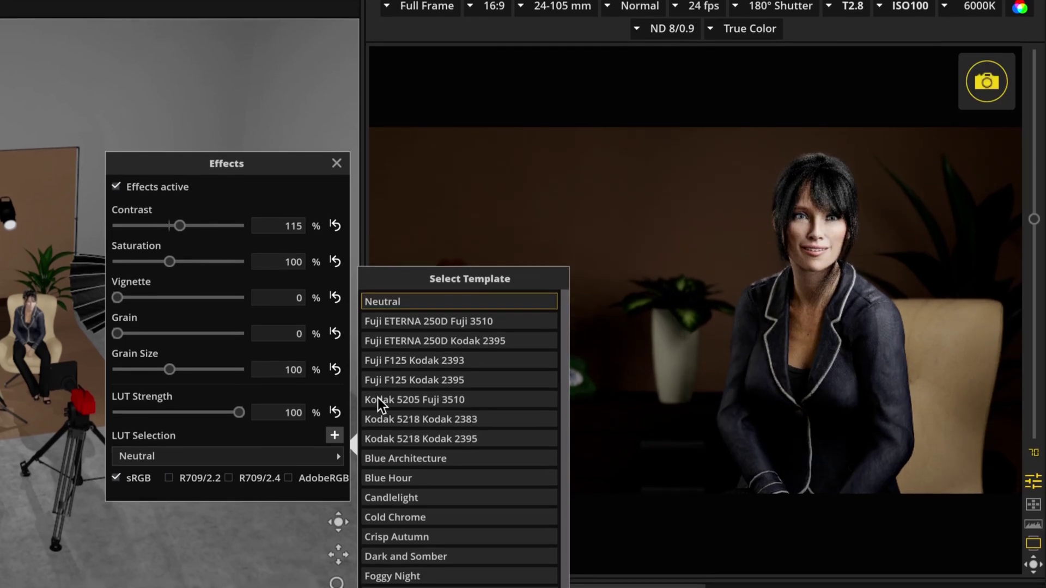
pyautogui.click(488, 321)
pyautogui.click(485, 340)
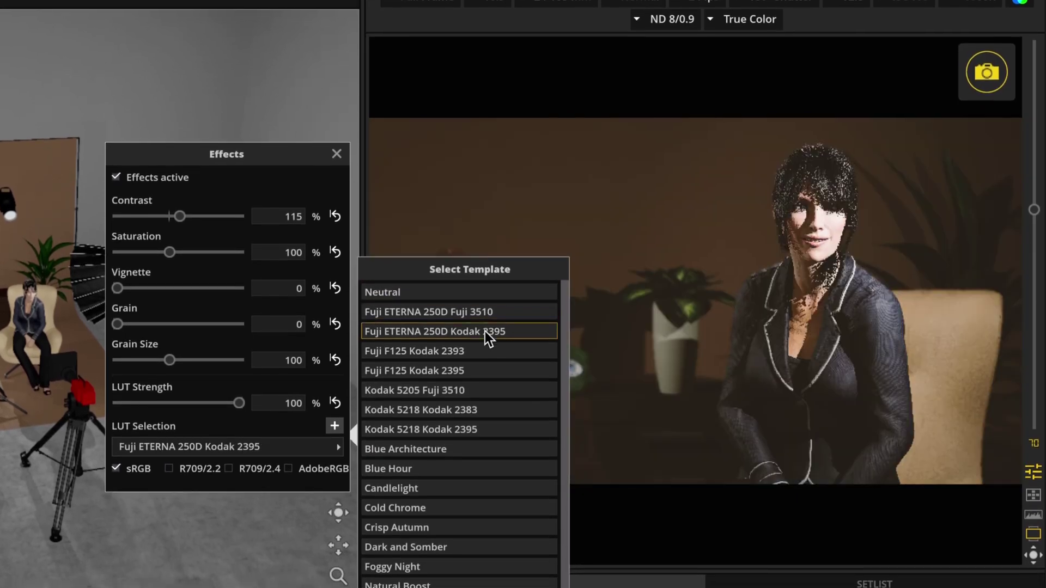
pyautogui.click(480, 349)
pyautogui.click(482, 364)
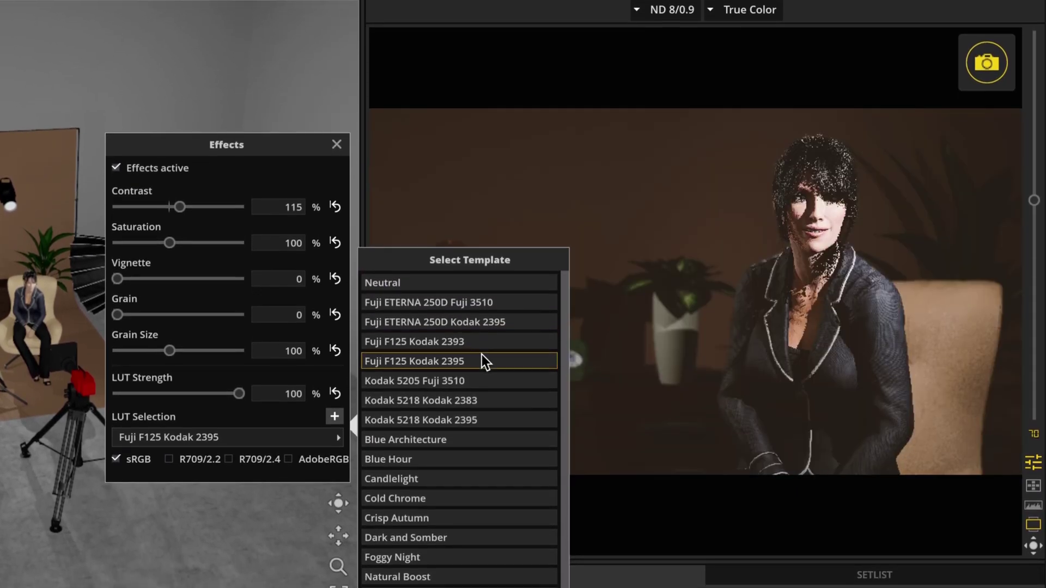
pyautogui.click(482, 381)
pyautogui.click(482, 400)
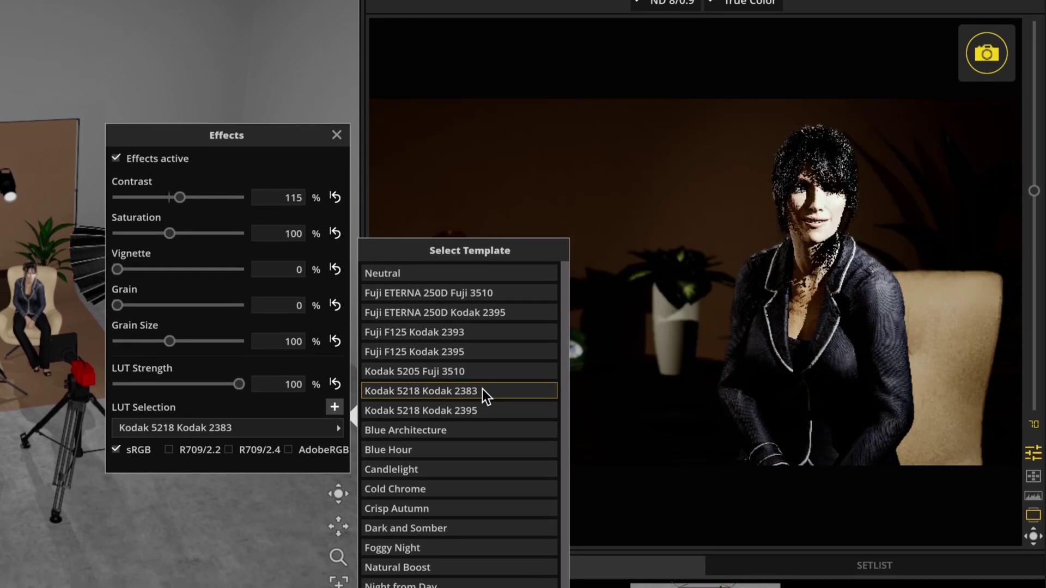
pyautogui.click(485, 408)
pyautogui.click(483, 429)
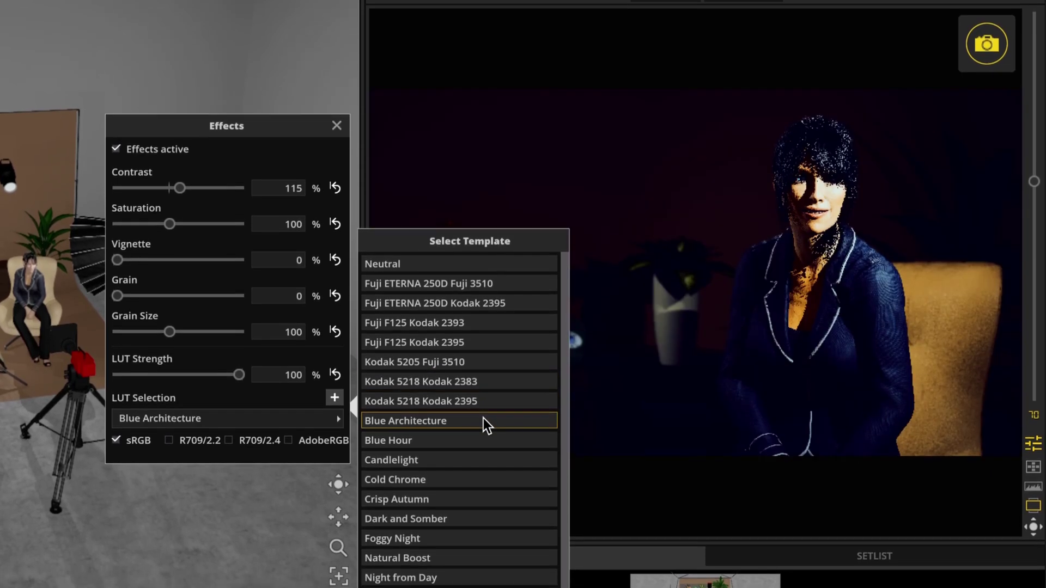
# Step: Preview the Blue Hour through Orange and Blue looks, then apply the Blue Hour LUT
pyautogui.click(485, 440)
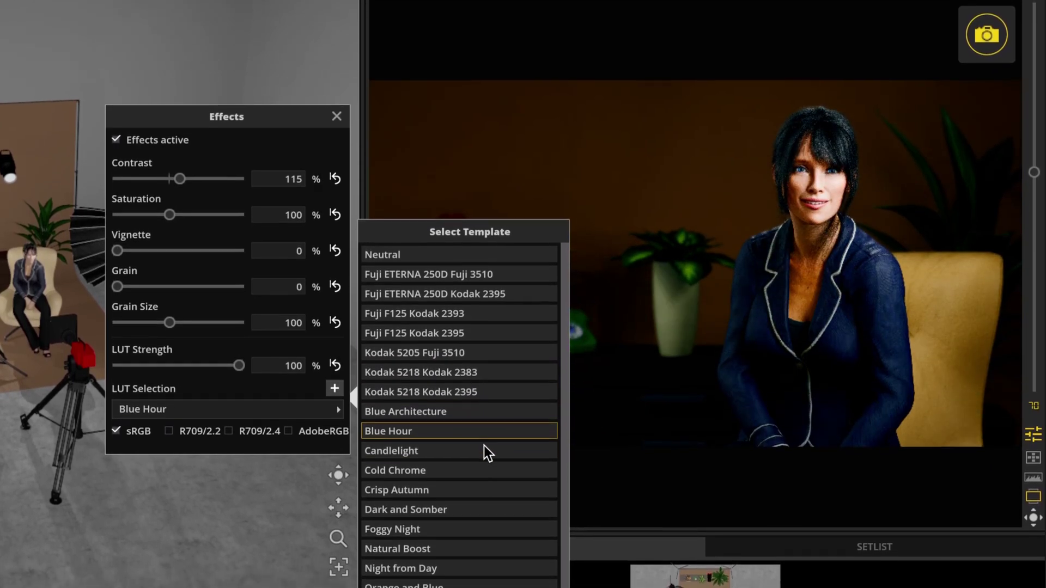
pyautogui.click(484, 448)
pyautogui.click(483, 470)
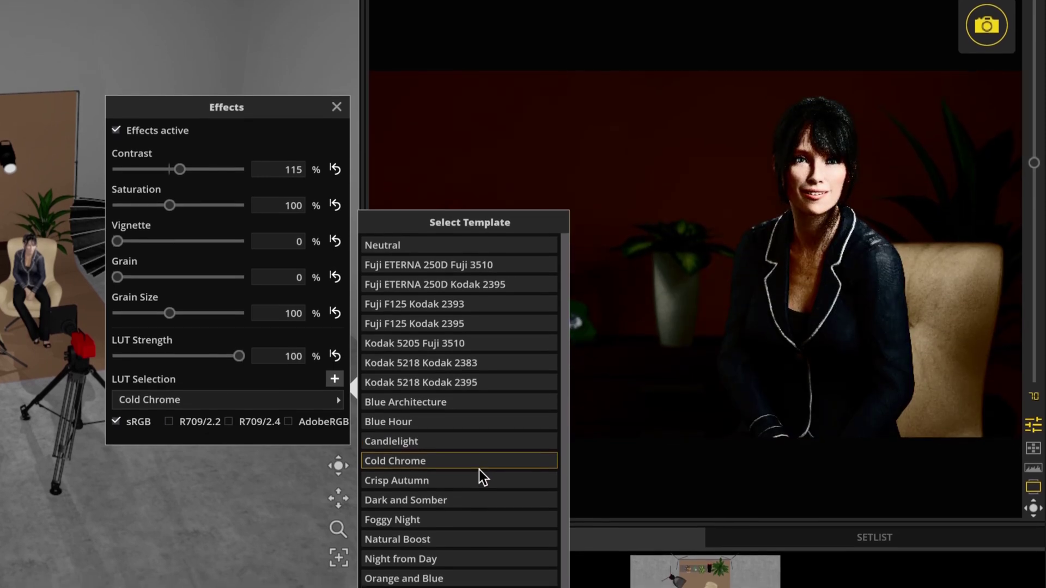
pyautogui.click(480, 480)
pyautogui.click(488, 498)
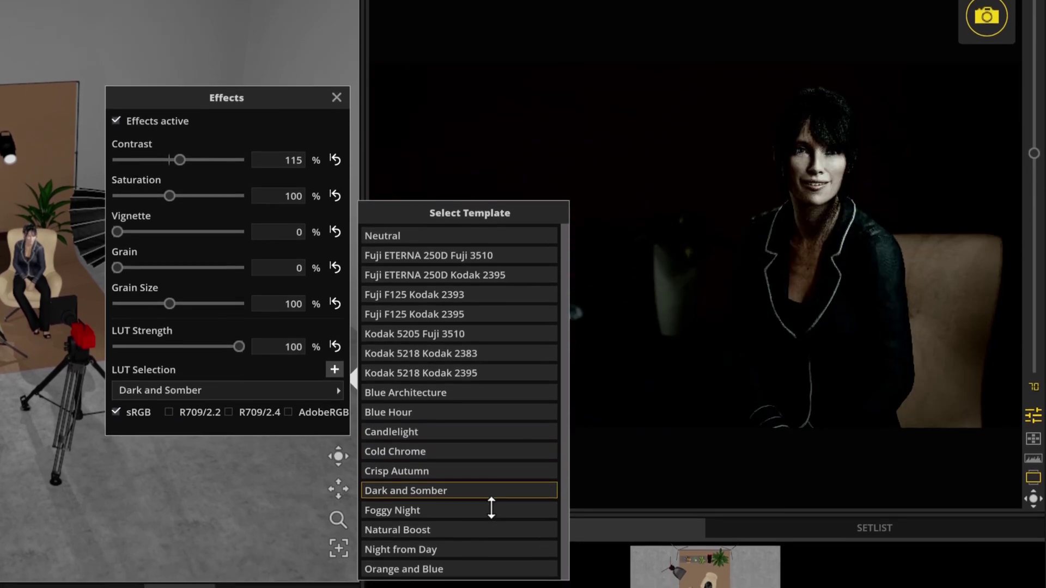
pyautogui.click(485, 510)
pyautogui.click(489, 530)
pyautogui.click(489, 548)
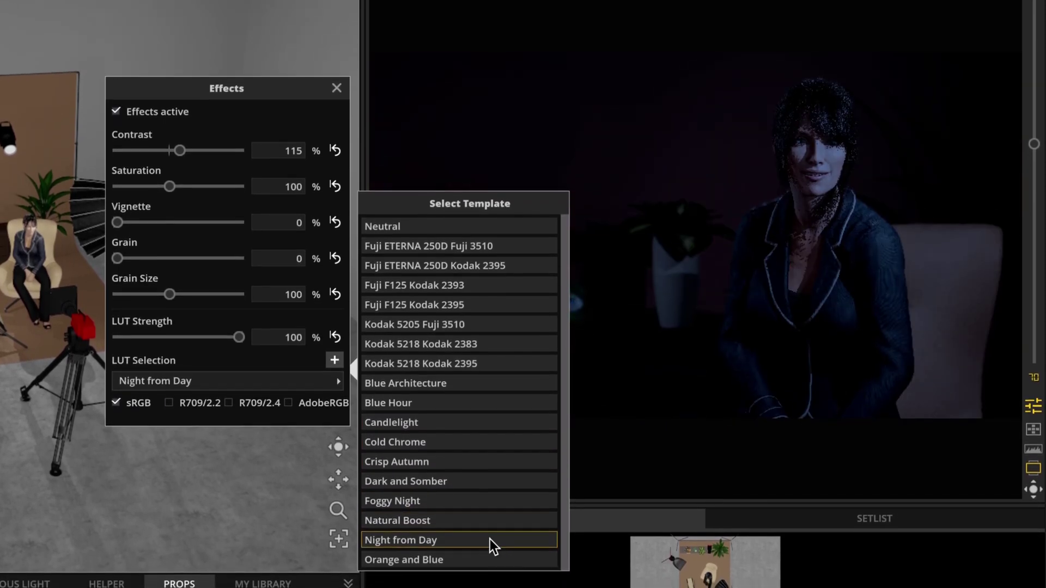
pyautogui.click(489, 558)
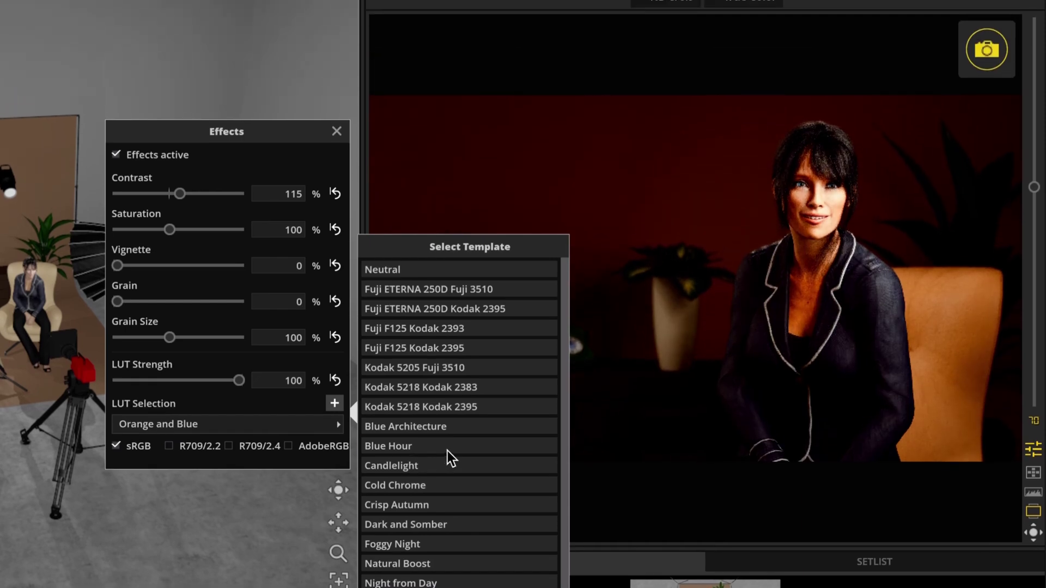
pyautogui.click(445, 448)
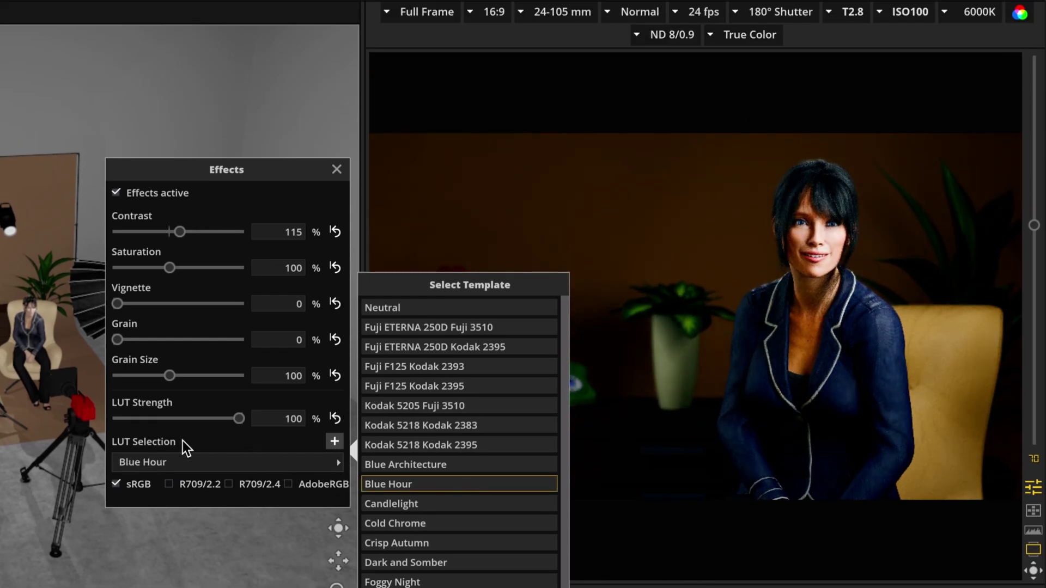
pyautogui.click(237, 430)
# Step: Reduce the Blue Hour LUT strength to 32%, comparing with effects off and on
pyautogui.moveTo(240, 420); pyautogui.dragTo(156, 420)
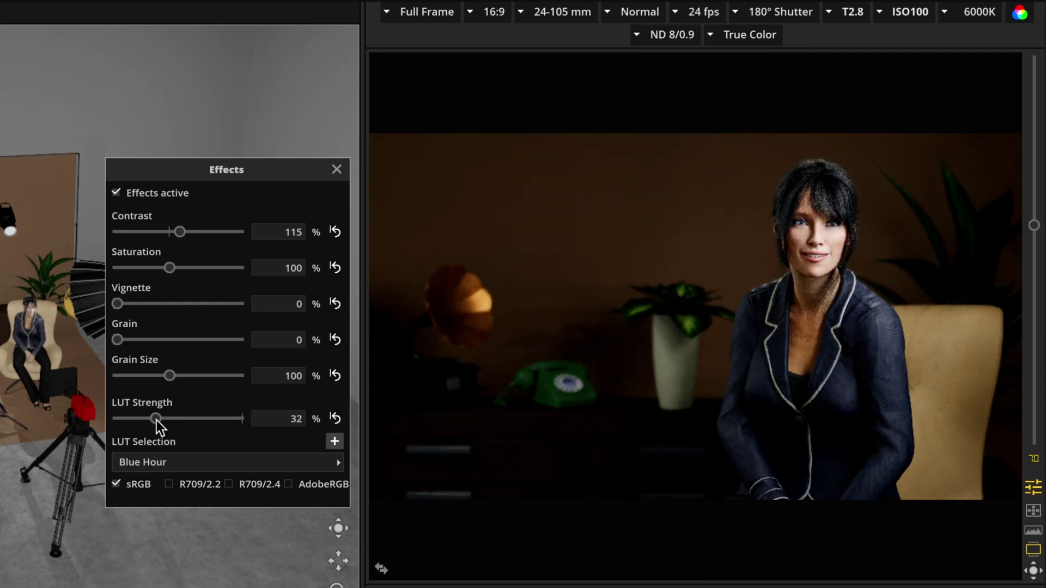
pyautogui.click(118, 193)
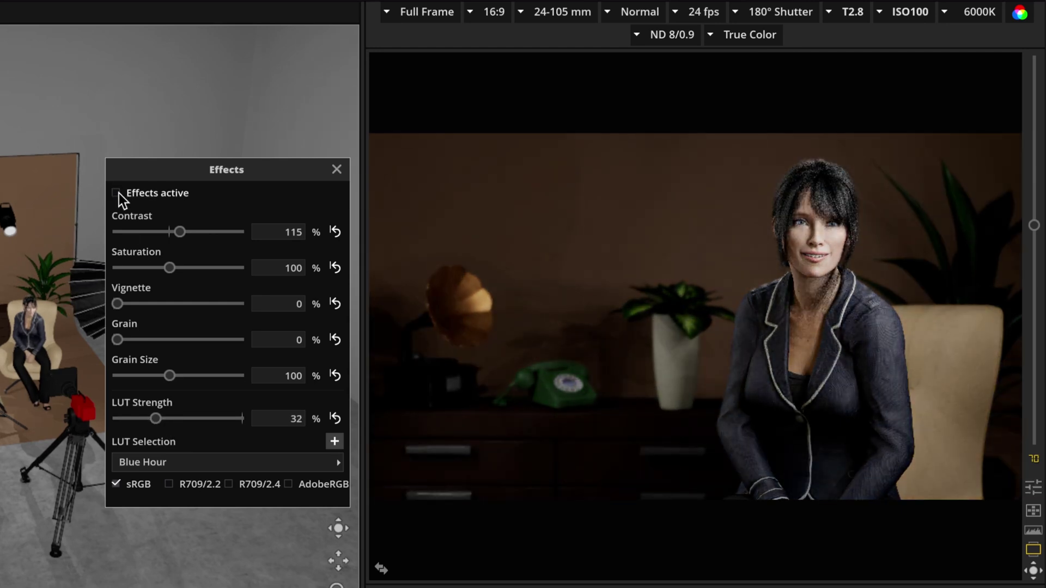
pyautogui.click(119, 193)
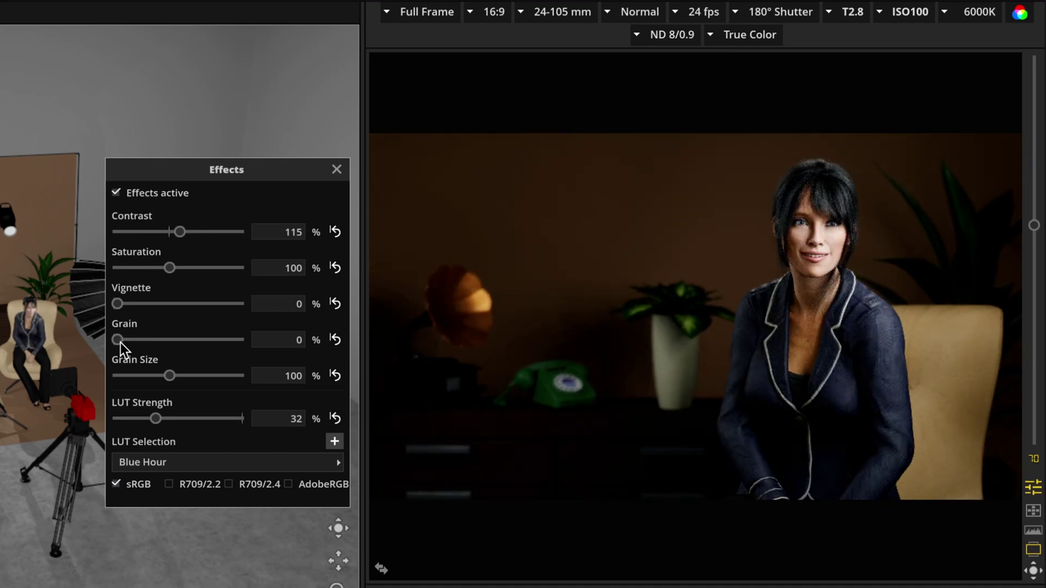
# Step: Import the 3_SGamut3CineSLog3_-To_SLog2-709.cube LUT from the S-Log 3 folder
pyautogui.click(334, 442)
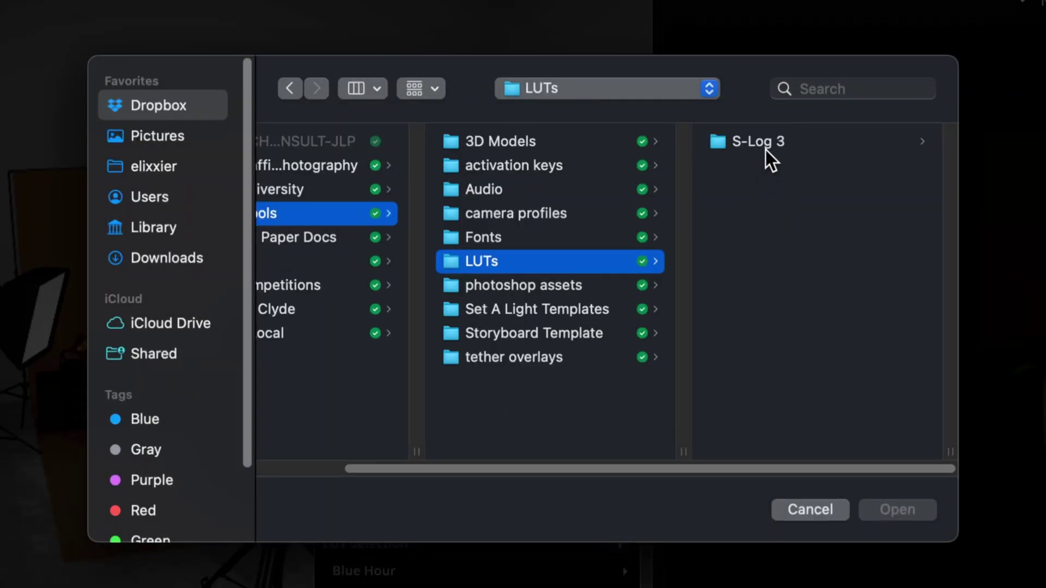
pyautogui.click(444, 146)
pyautogui.click(777, 189)
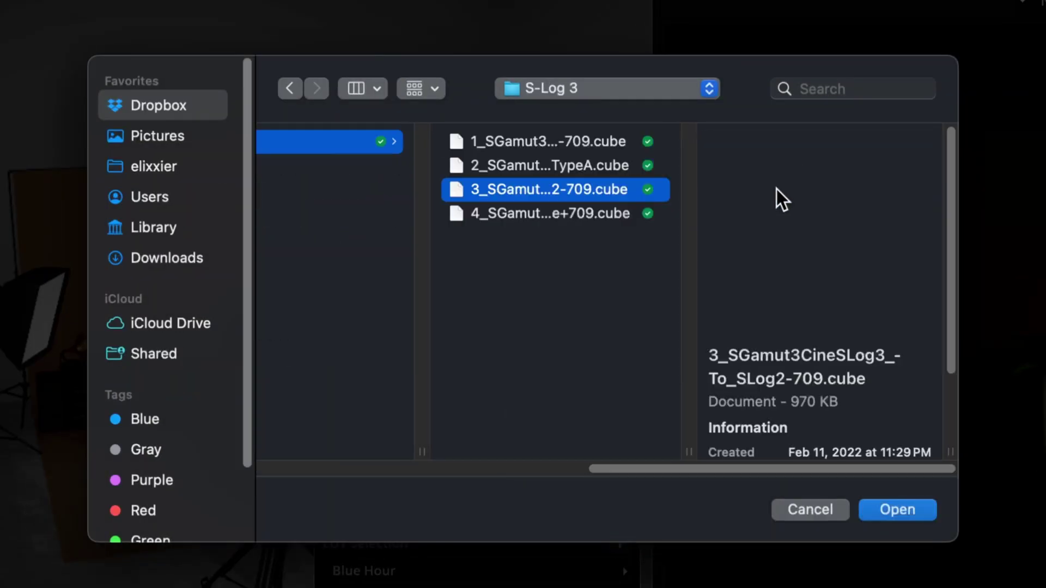
pyautogui.click(890, 509)
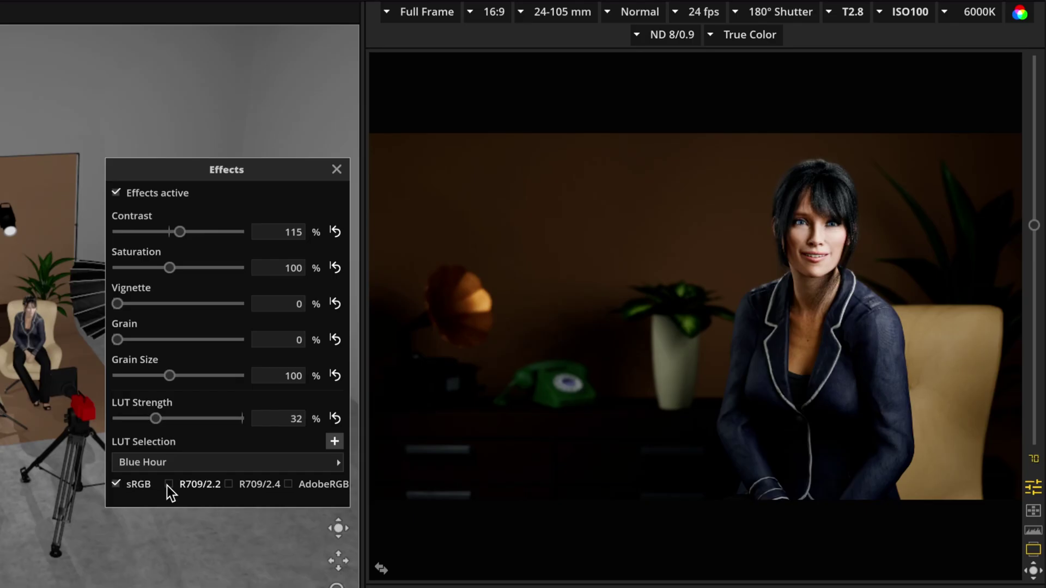
# Step: Compare the R709/2.2, R709/2.4 and AdobeRGB colour spaces, returning to sRGB
pyautogui.click(169, 485)
pyautogui.click(229, 485)
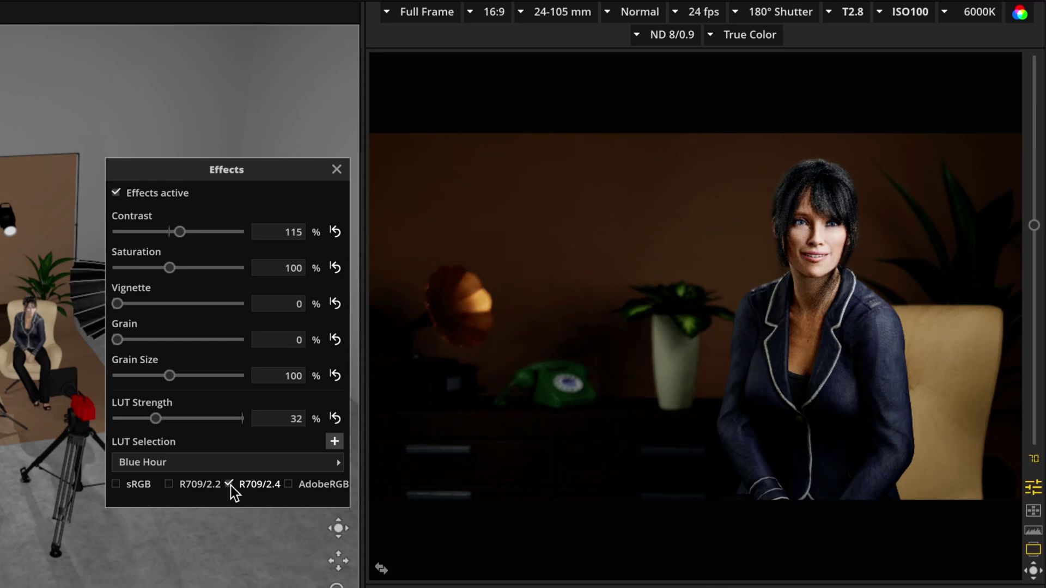
pyautogui.click(287, 485)
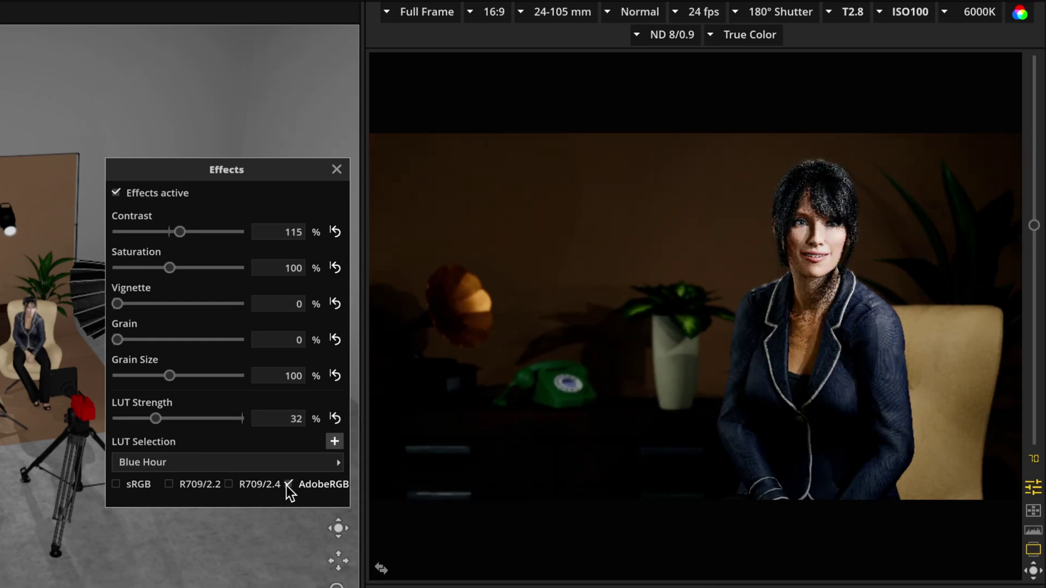
pyautogui.click(117, 484)
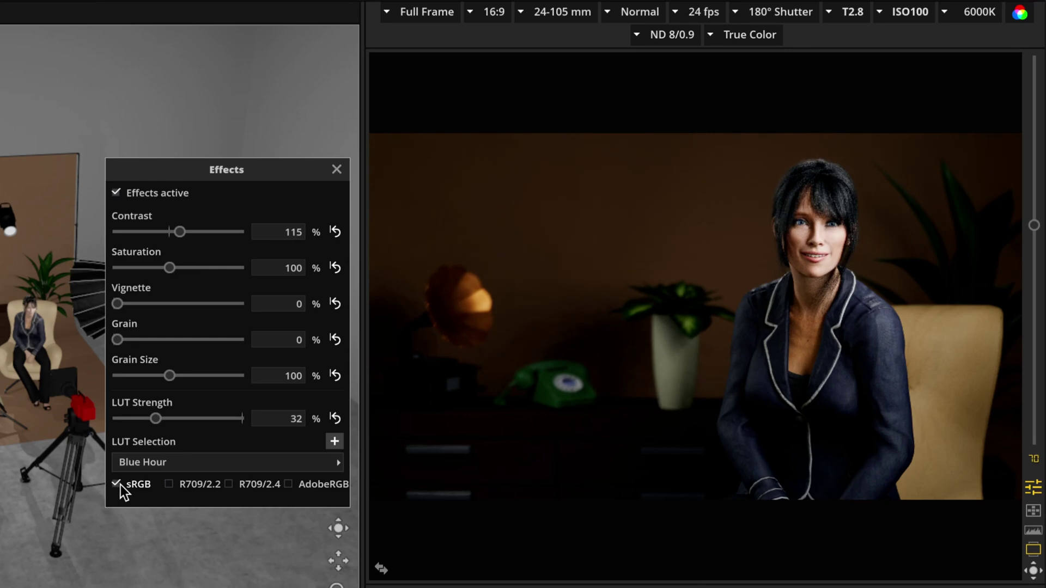
# Step: Lower the LUT strength to 25% and recheck AdobeRGB before settling on sRGB
pyautogui.moveTo(161, 418); pyautogui.dragTo(149, 419)
pyautogui.click(288, 485)
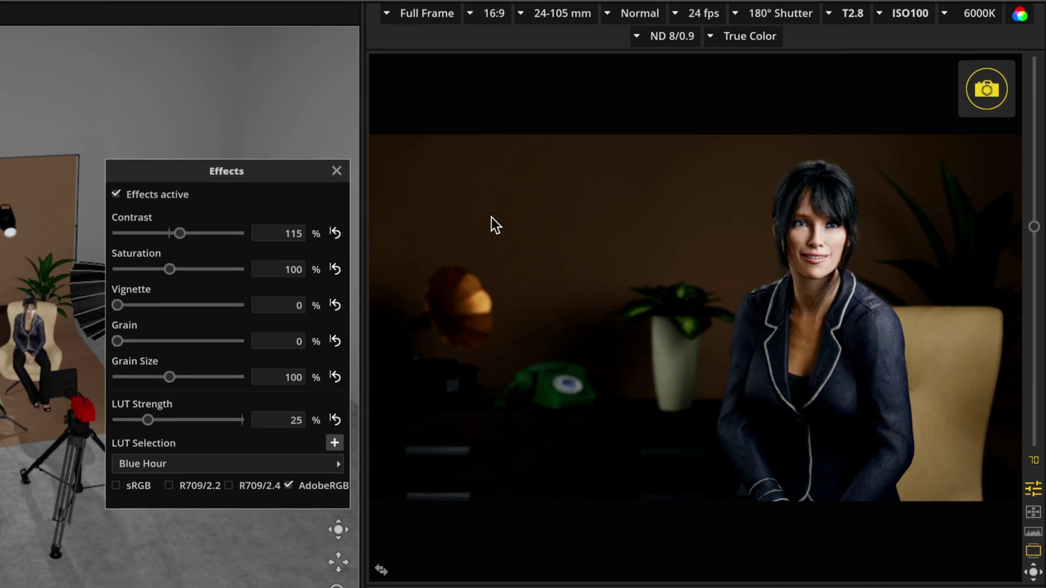
pyautogui.click(117, 486)
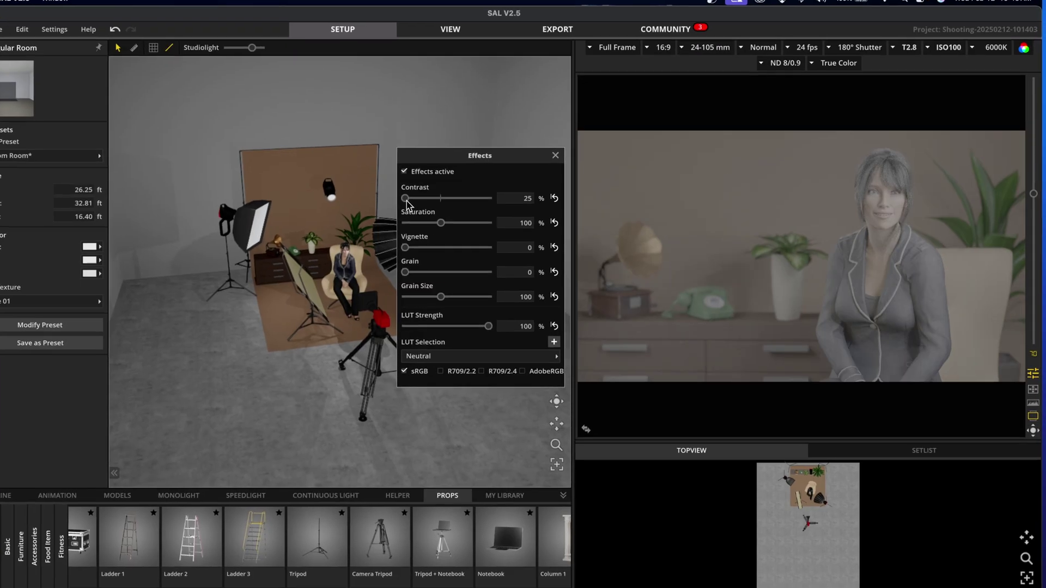
# Step: Set contrast to 115% and add heavy film grain at 92% with 200% grain size
pyautogui.moveTo(405, 198); pyautogui.dragTo(381, 216)
pyautogui.moveTo(342, 270); pyautogui.dragTo(426, 270)
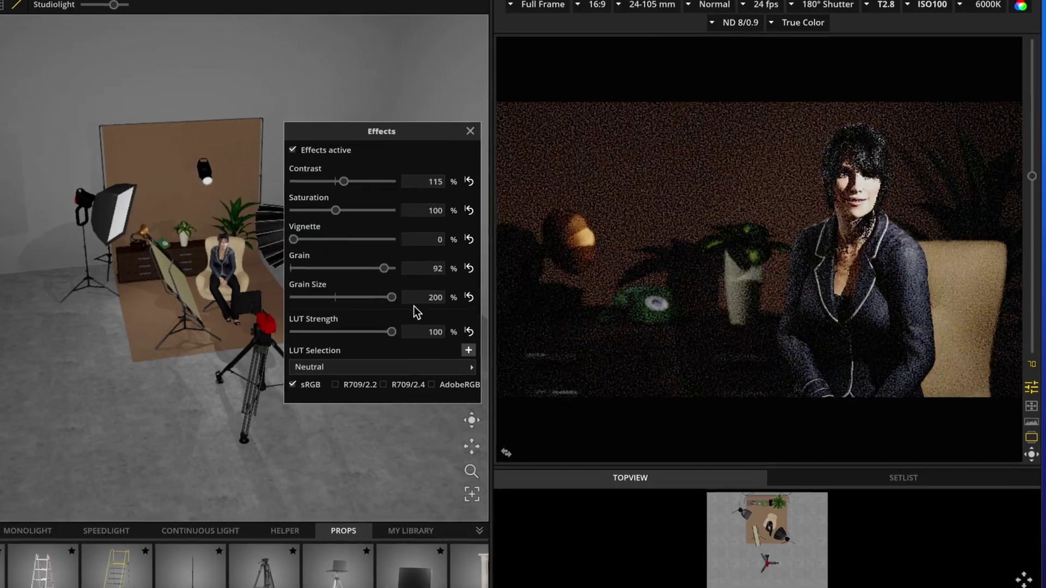